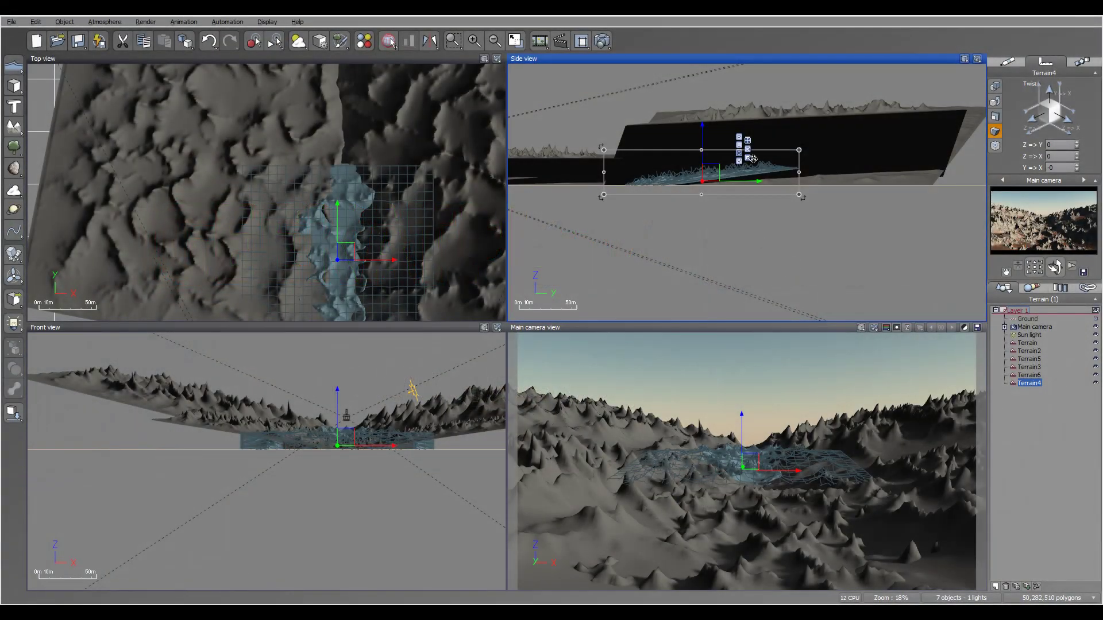
# Step: Save the terrain scene
pyautogui.moveTo(758, 139); pyautogui.dragTo(814, 194, button='right')
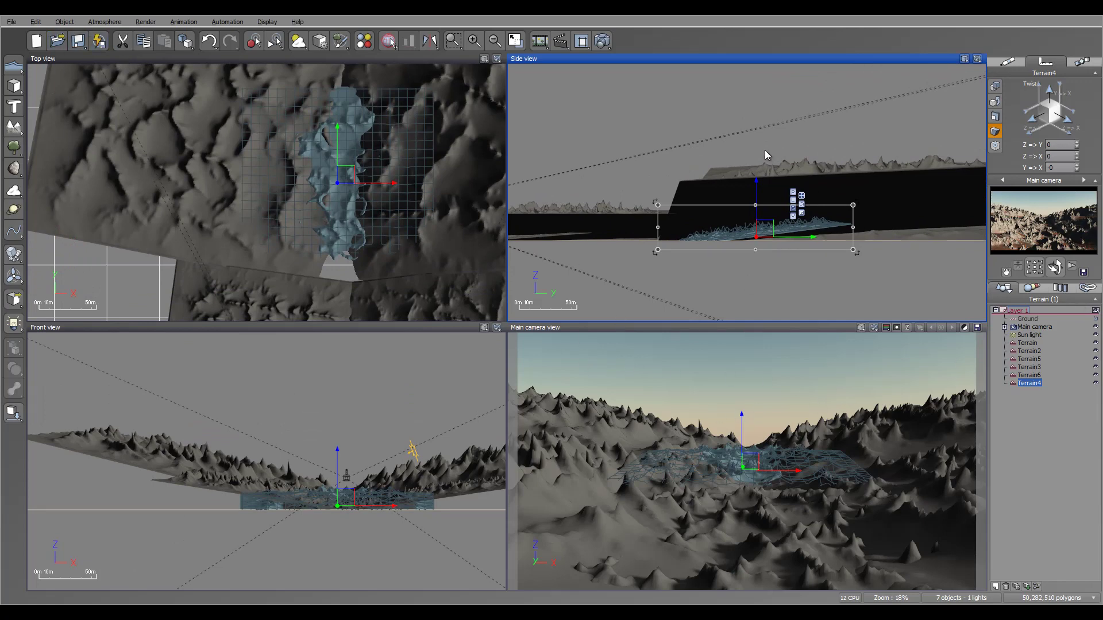
pyautogui.click(1008, 62)
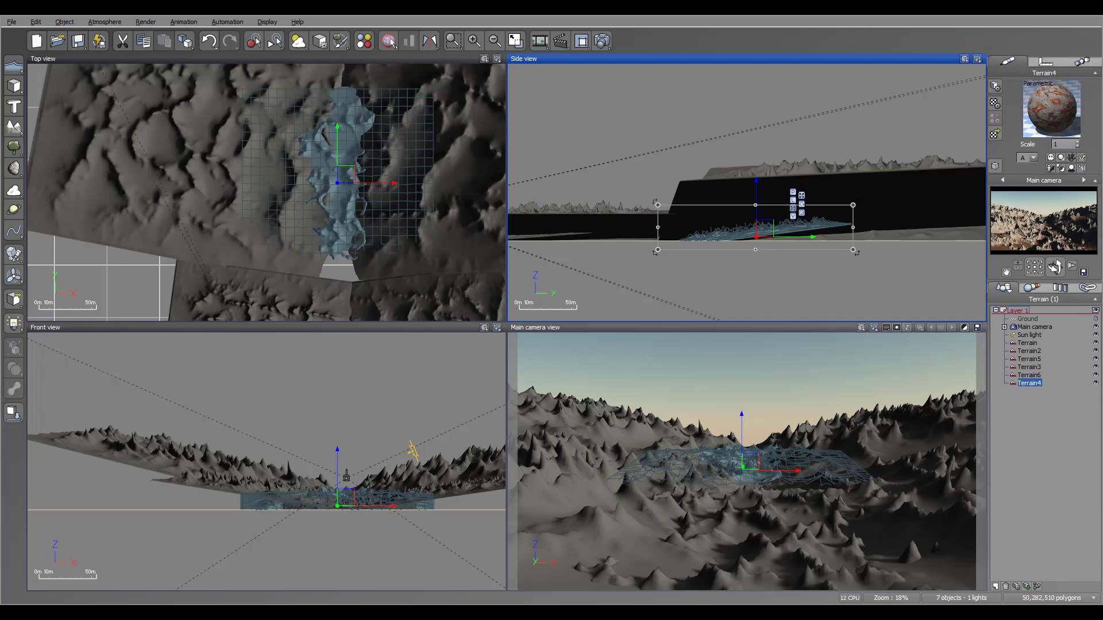
pyautogui.hotkey('ctrl', 's')
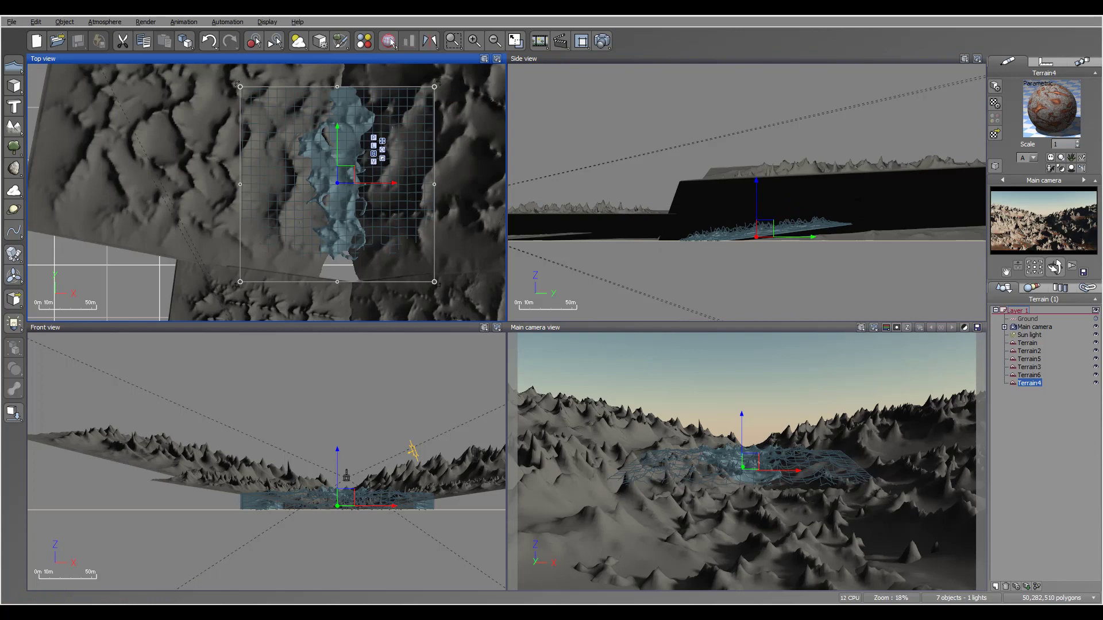
# Step: Move the sun light behind the far end of the terrains, centred over the valley, and raise it slightly above the horizon
pyautogui.scroll(-5, 417, 220)
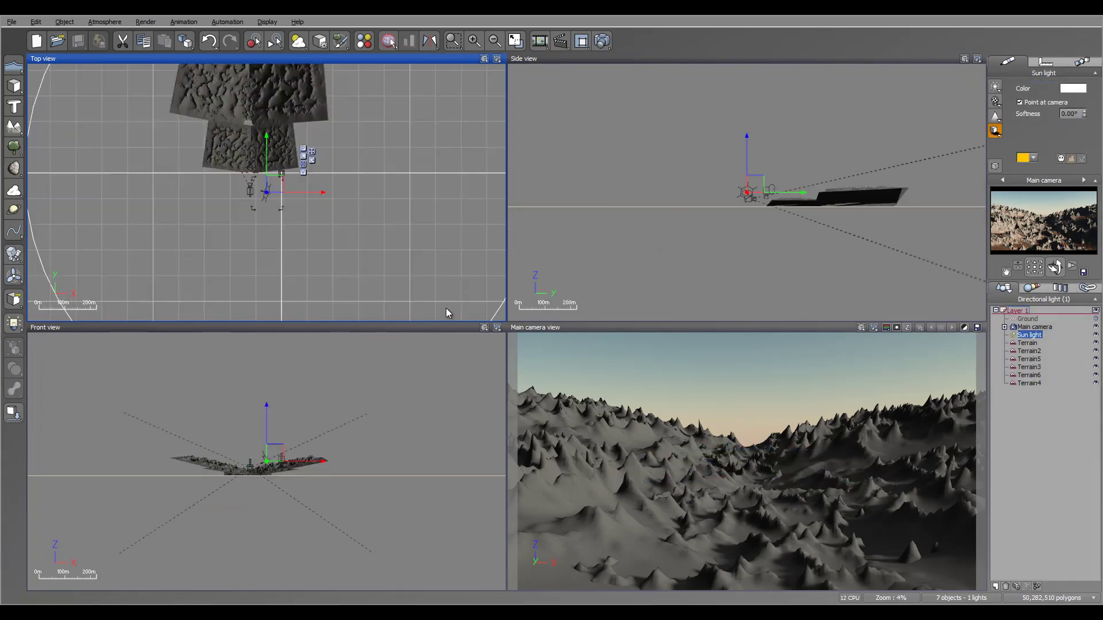
pyautogui.moveTo(446, 308); pyautogui.dragTo(516, 406, button='right')
pyautogui.moveTo(344, 281); pyautogui.dragTo(327, 128)
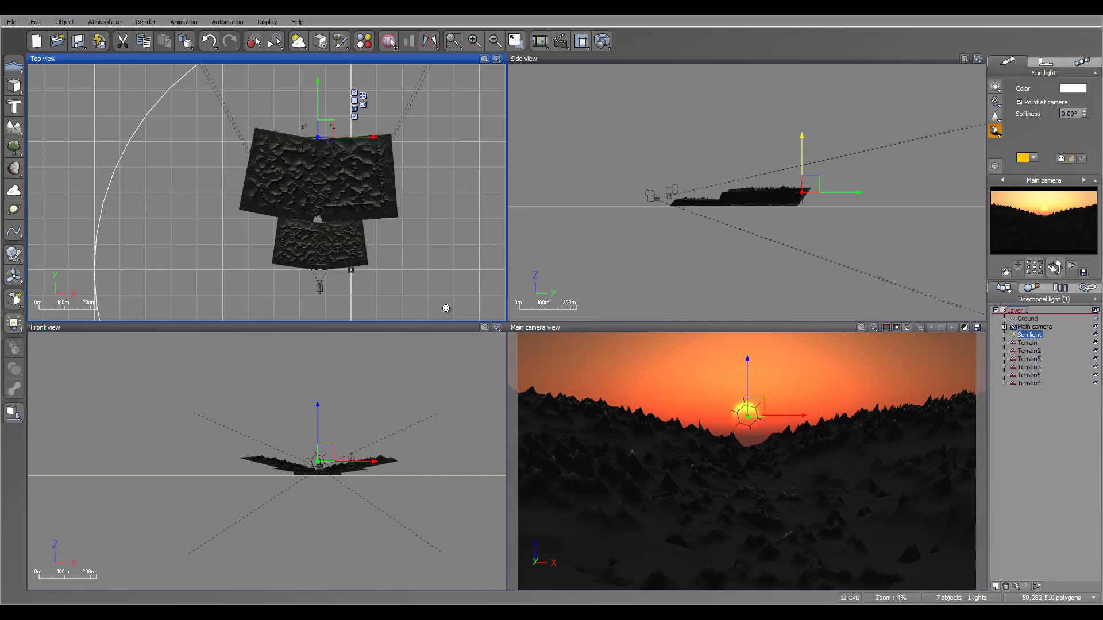
pyautogui.moveTo(801, 150); pyautogui.dragTo(802, 142)
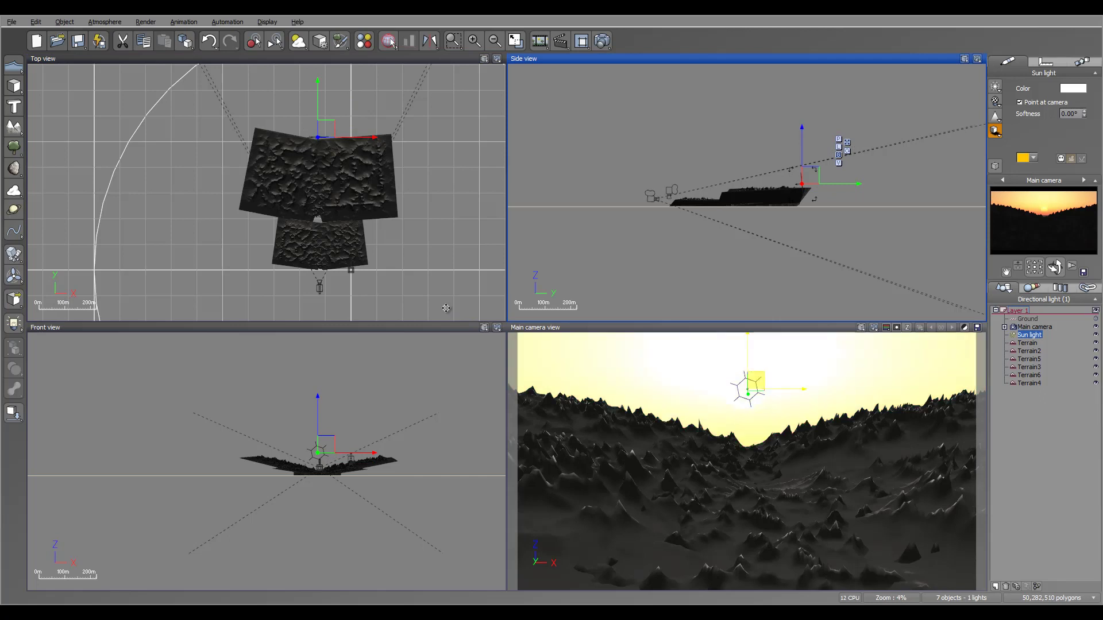
# Step: Set the render picture size to a free, user-defined aspect ratio at 1000 x 450 pixels
pyautogui.rightClick(601, 41)
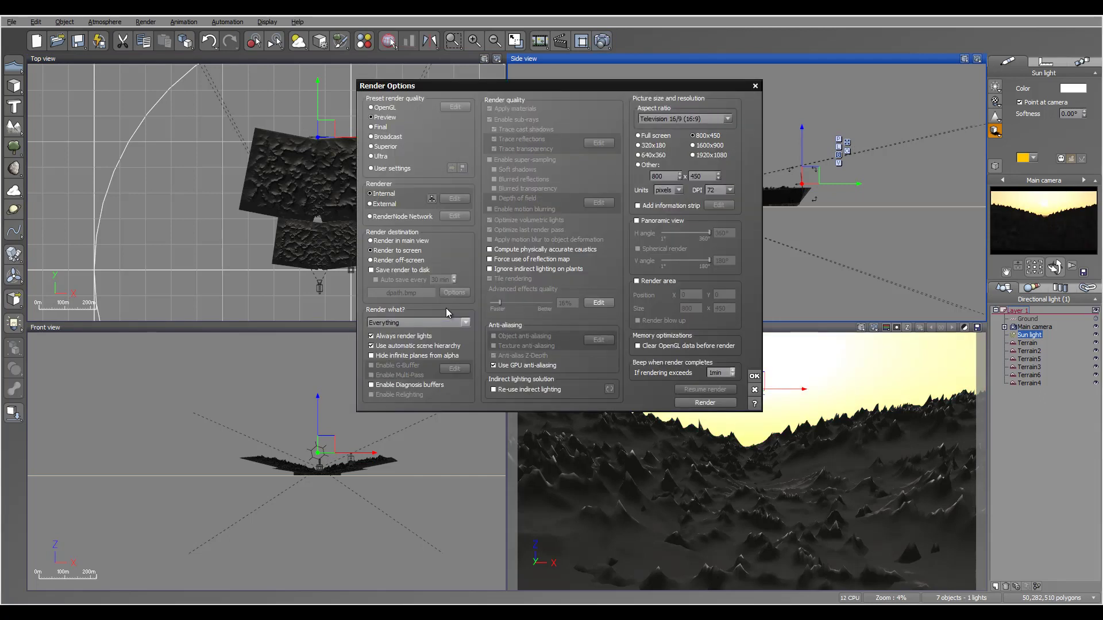
pyautogui.click(727, 118)
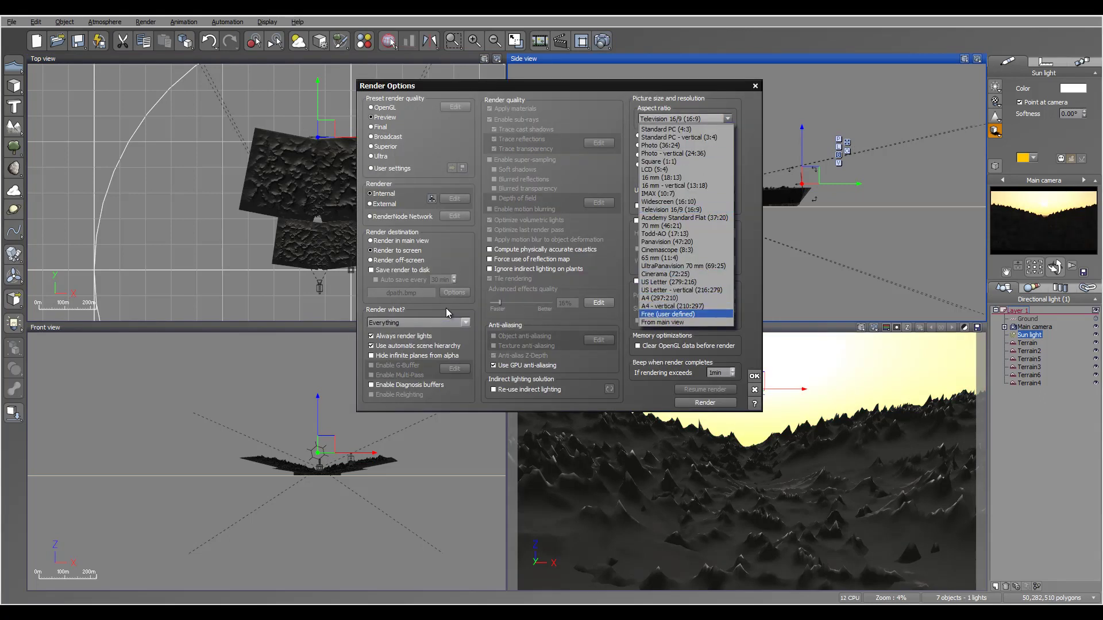
pyautogui.click(667, 313)
pyautogui.doubleClick(662, 176)
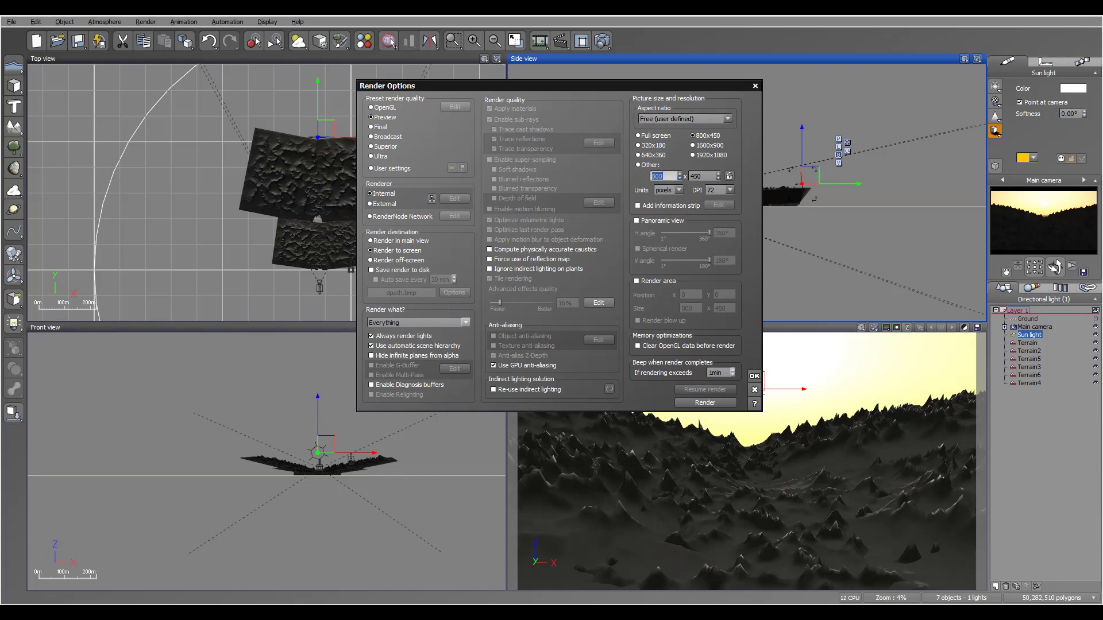
pyautogui.moveTo(679, 174); pyautogui.dragTo(679, 166)
pyautogui.press('Return')
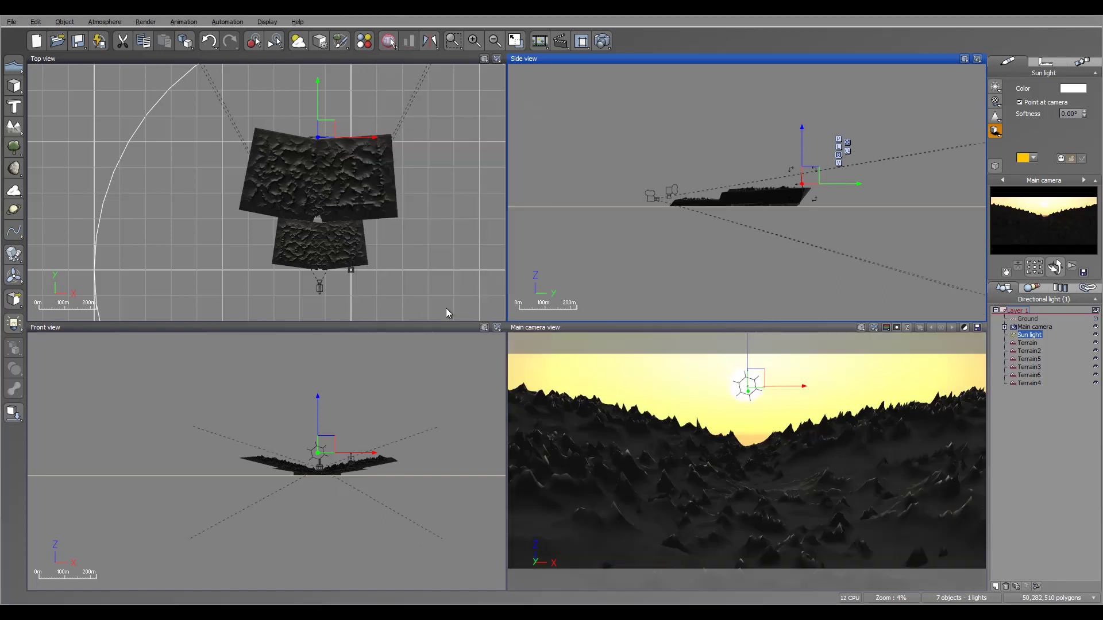
# Step: Move the main camera slightly back from the terrain and fine-tune its tilt towards the sun
pyautogui.click(1034, 327)
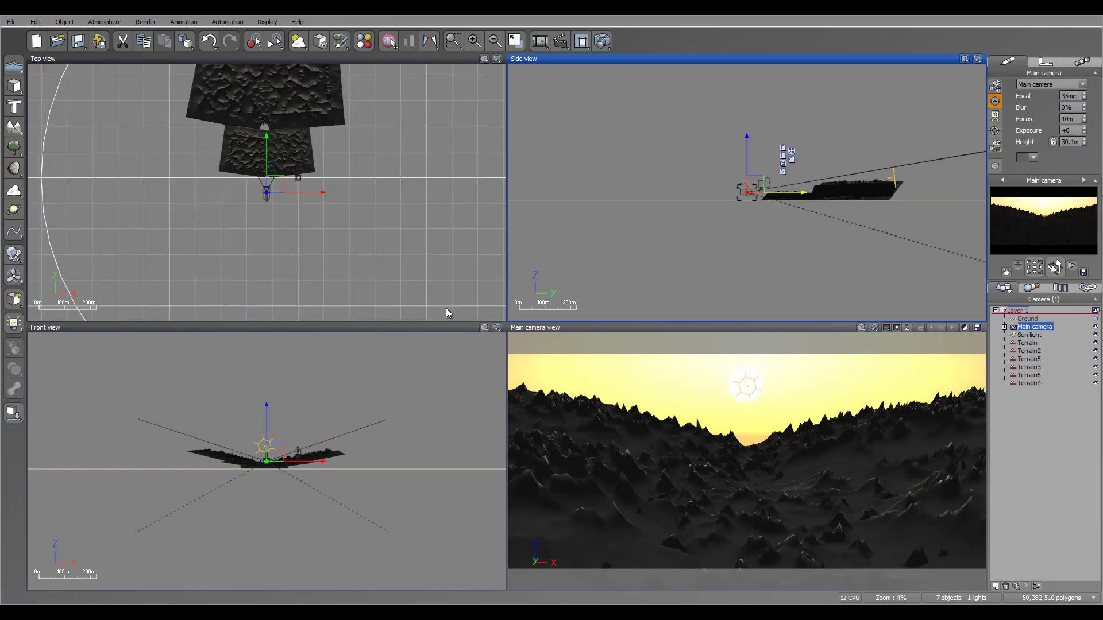
pyautogui.moveTo(793, 192); pyautogui.dragTo(782, 193)
pyautogui.press('Up')
pyautogui.press('Up')
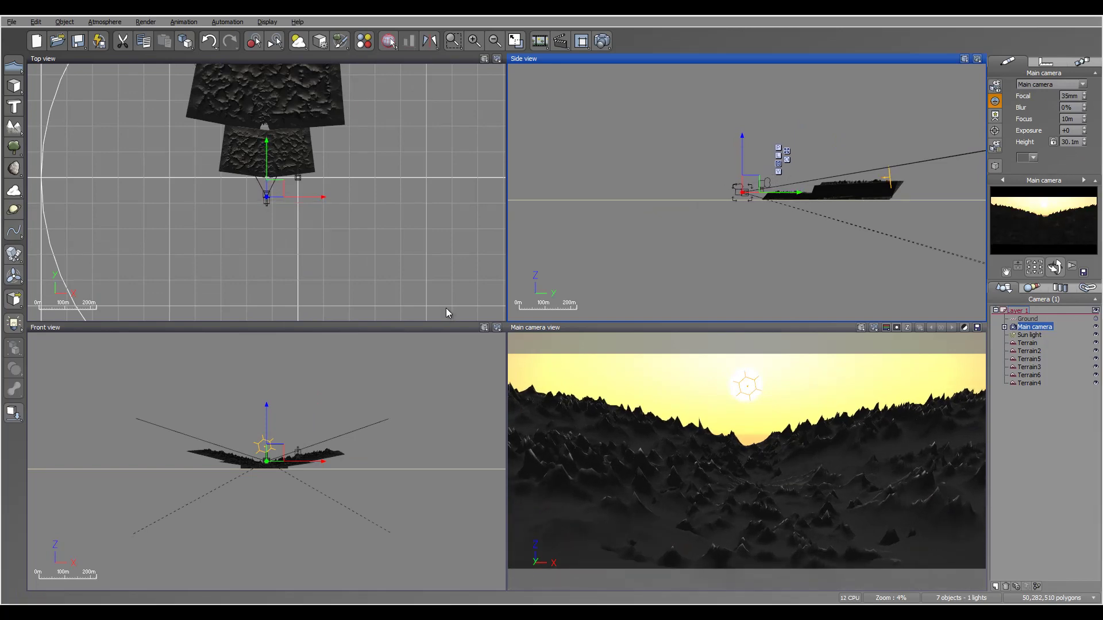
pyautogui.moveTo(1054, 267); pyautogui.dragTo(1054, 274)
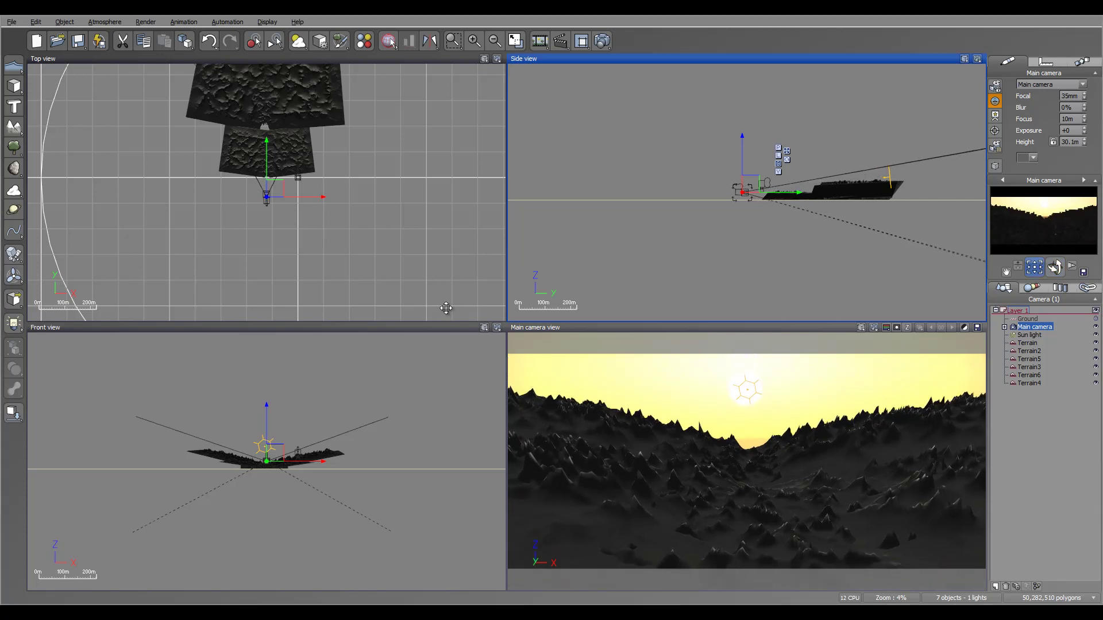
pyautogui.press('Down')
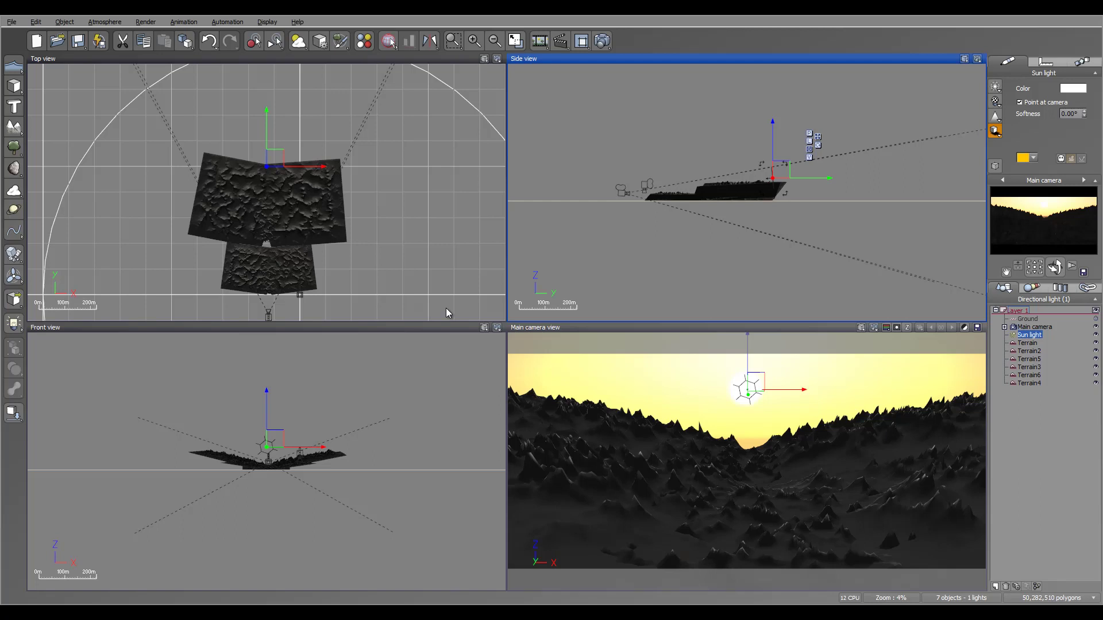
# Step: Render a preview of the main camera view and close the finished render
pyautogui.hotkey('ctrl', 'F9')
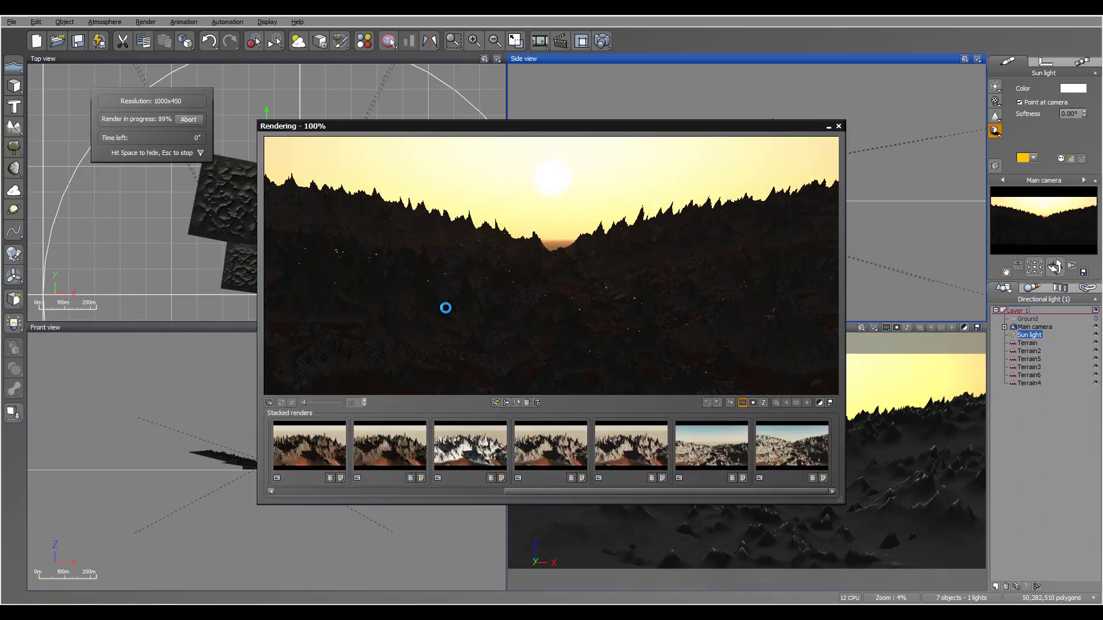
pyautogui.press('Return')
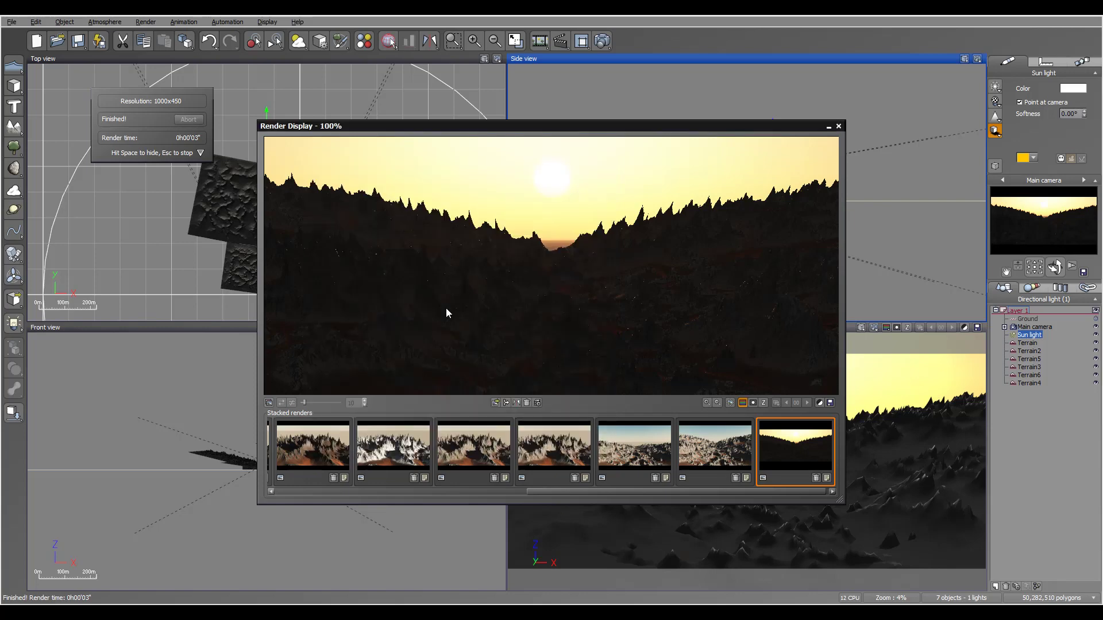
pyautogui.press('space')
# Step: Set the atmosphere's lighting model to Global radiosity in the Atmosphere Editor
pyautogui.hotkey('alt', 'a')
pyautogui.press('Down')
pyautogui.press('Down')
pyautogui.press('Down')
pyautogui.press('Down')
pyautogui.press('Down')
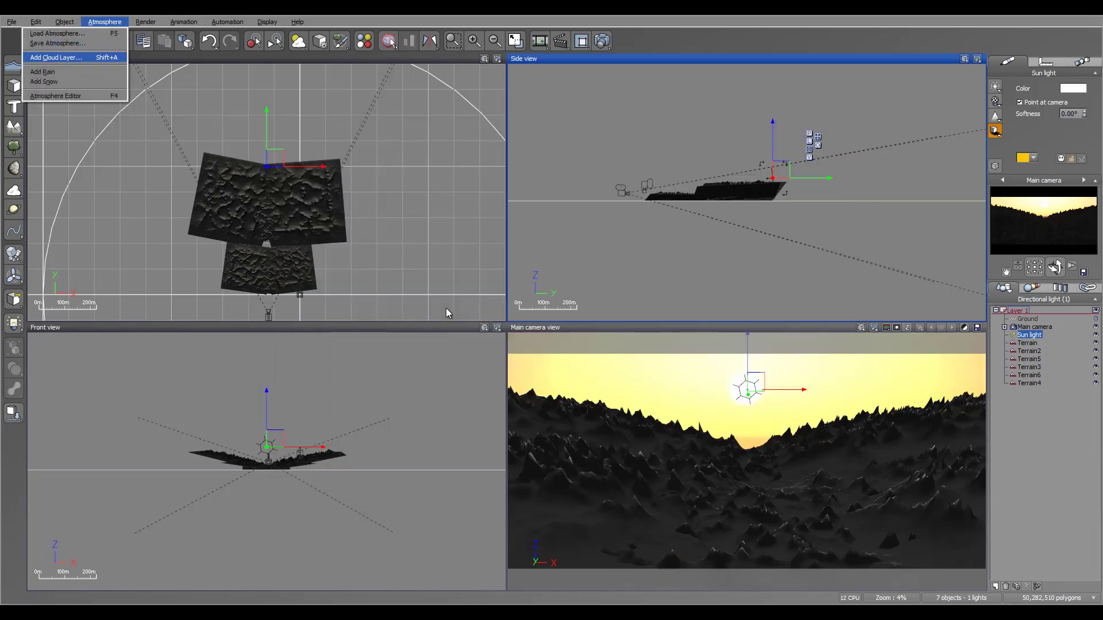
pyautogui.press('Return')
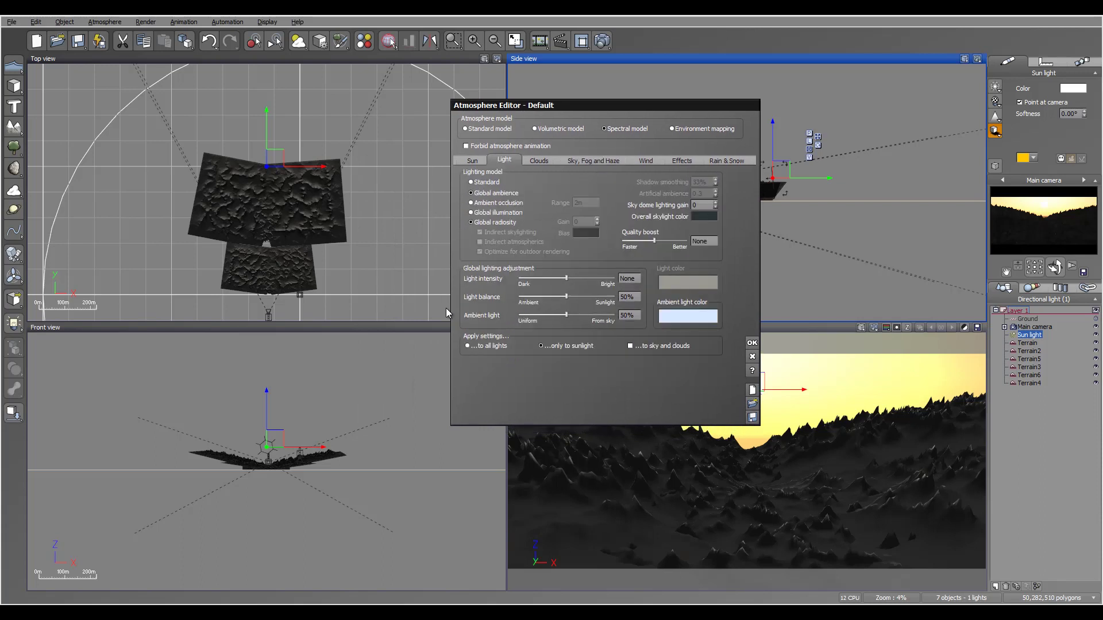
pyautogui.press('Down')
pyautogui.press('Down')
pyautogui.press('Down')
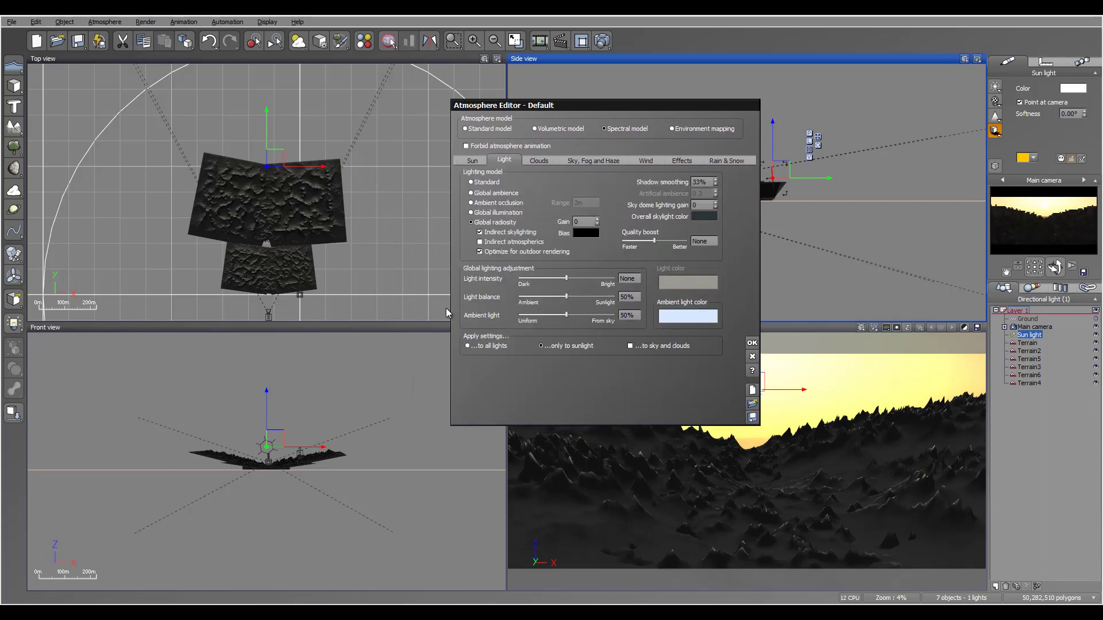
# Step: Set the atmosphere's light balance to 73% and darken the ambient light color to a slate blue
pyautogui.moveTo(566, 296); pyautogui.dragTo(588, 297)
pyautogui.rightClick(693, 318)
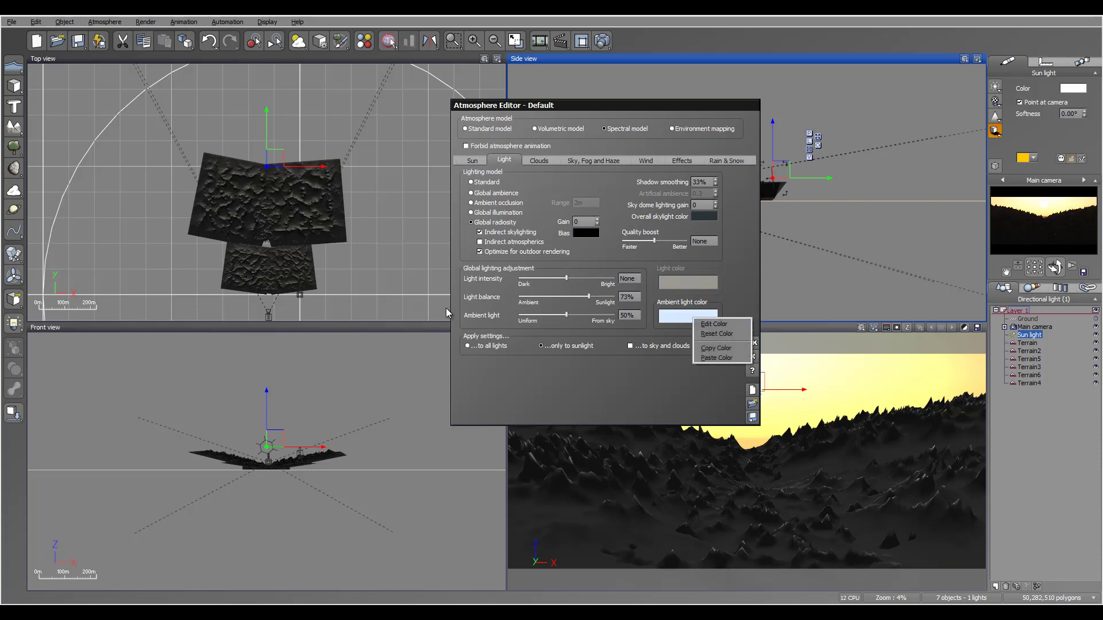
pyautogui.click(714, 324)
pyautogui.click(690, 312)
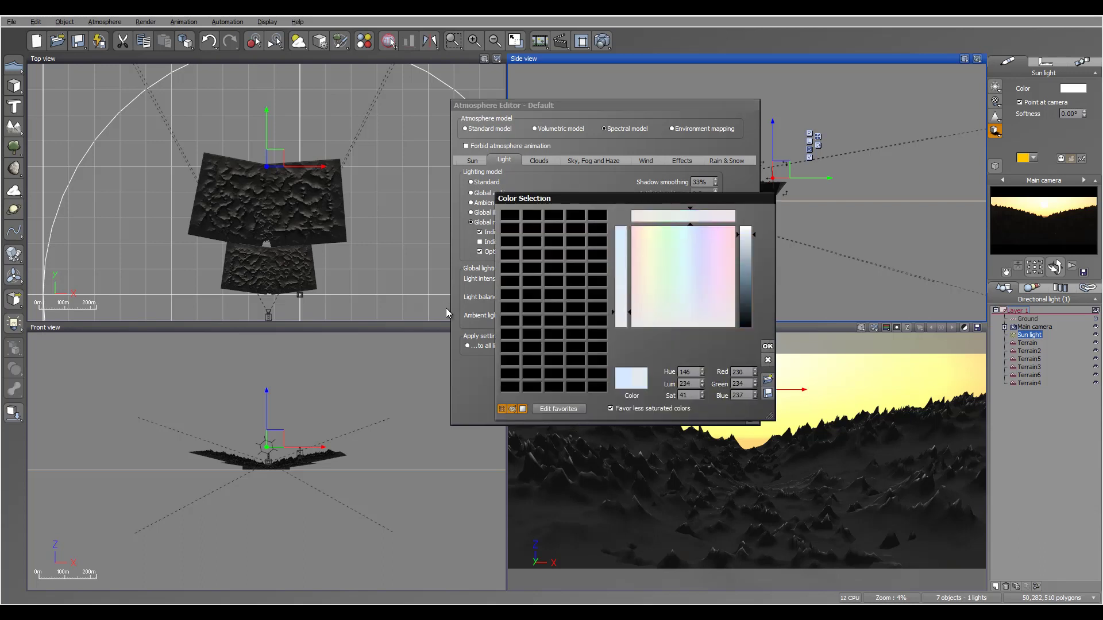
pyautogui.moveTo(745, 234); pyautogui.dragTo(745, 292)
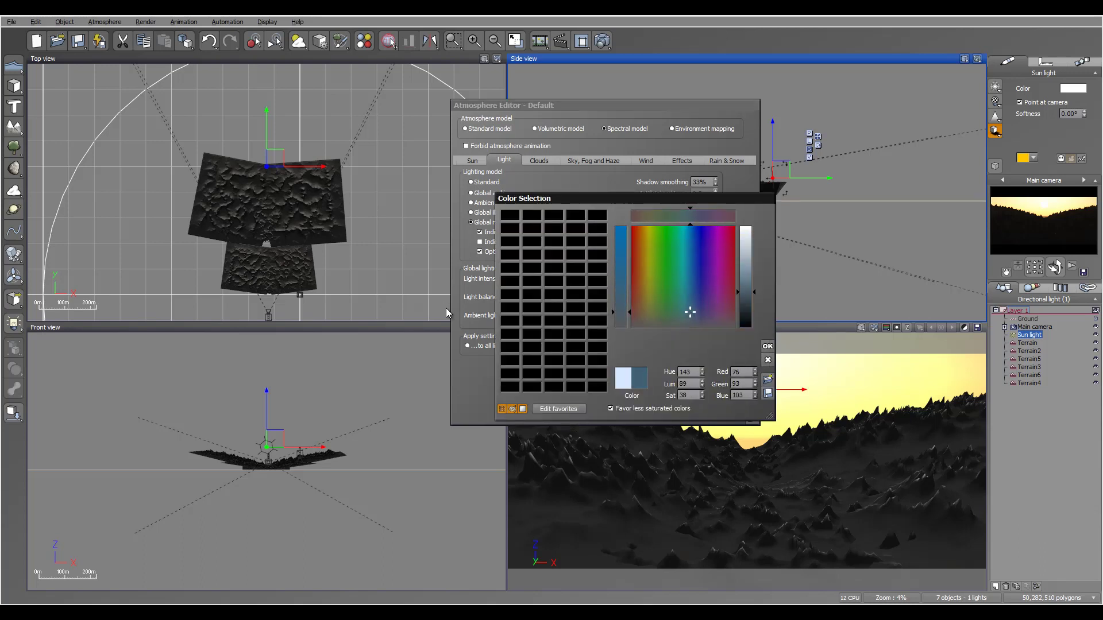
pyautogui.press('Return')
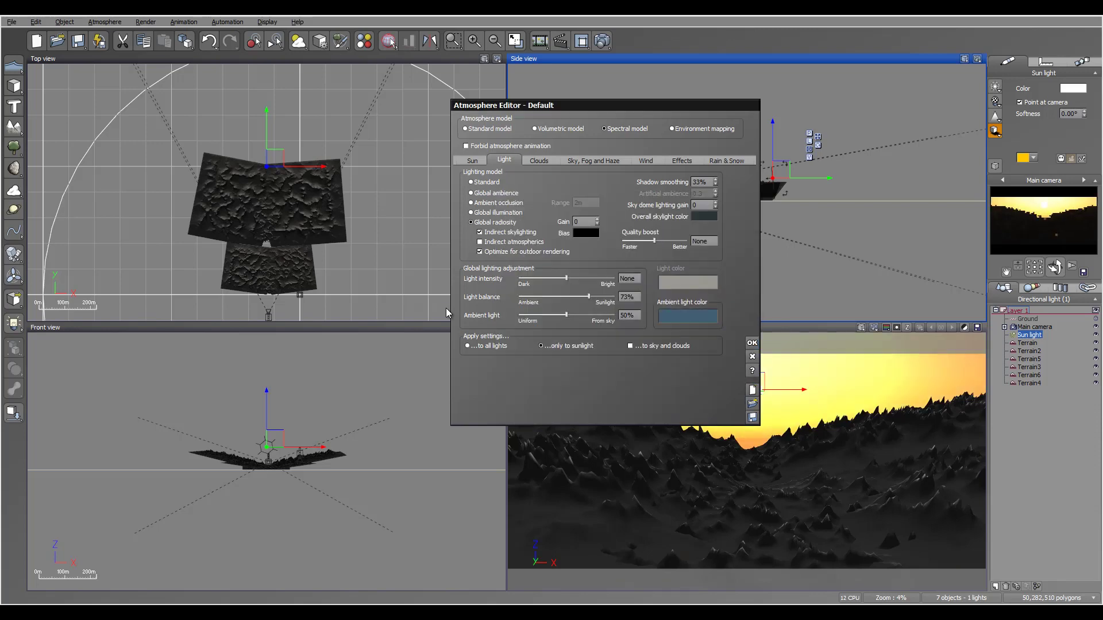
# Step: Change the sky color to a deeper blue and set the decay mean altitude to 3.726 km and decay amount to 52%
pyautogui.click(539, 160)
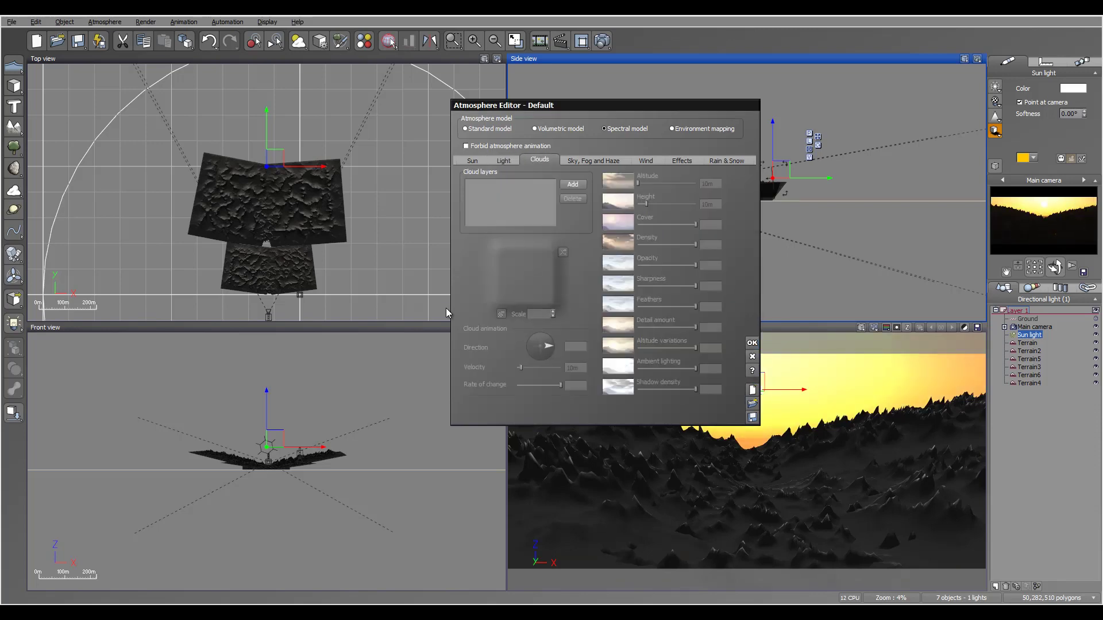
pyautogui.hotkey('ctrl', 'Tab')
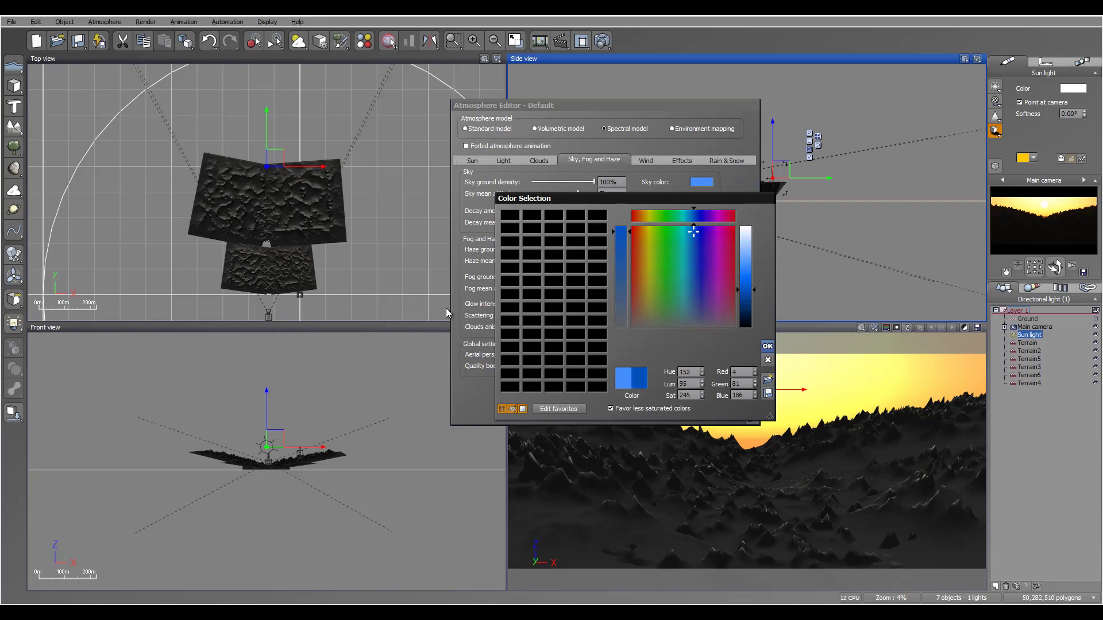
pyautogui.press('Return')
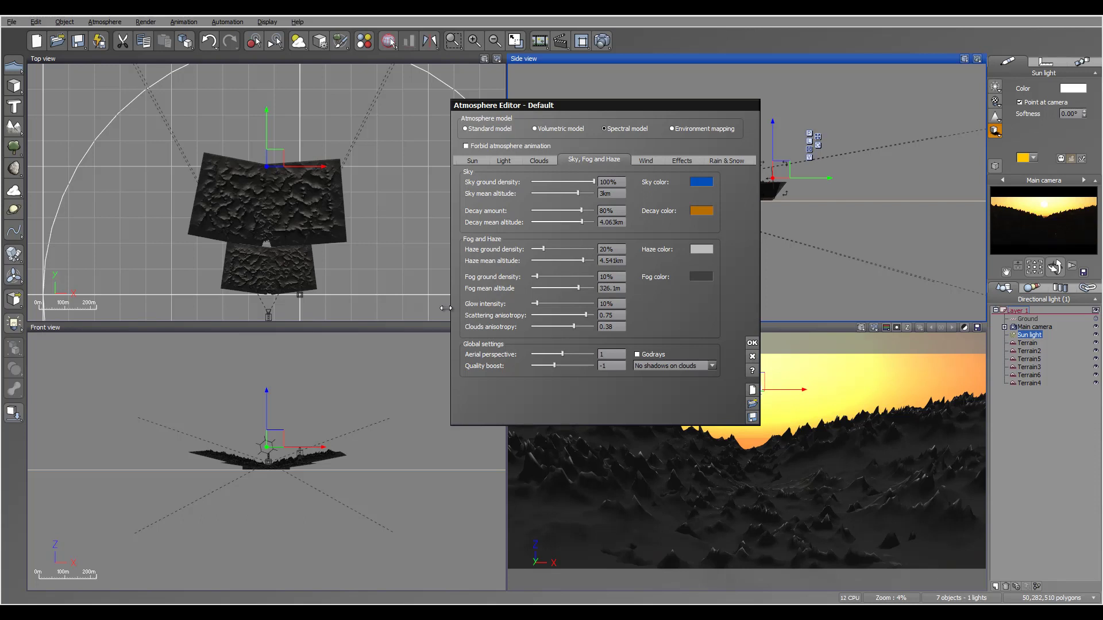
pyautogui.moveTo(582, 221); pyautogui.dragTo(581, 221)
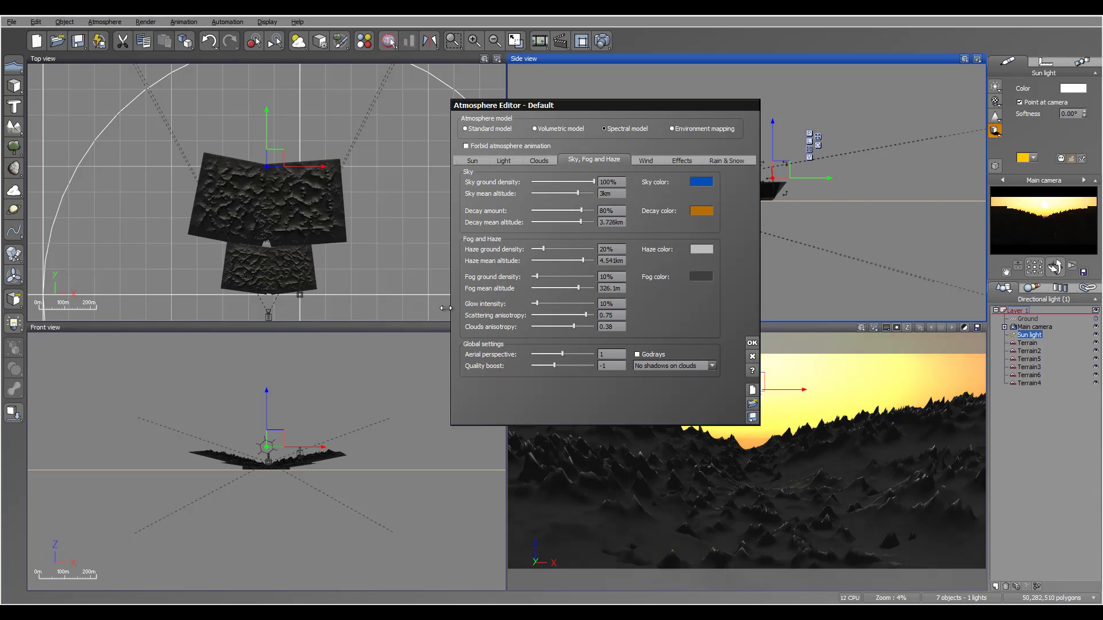
pyautogui.moveTo(580, 210); pyautogui.dragTo(571, 211)
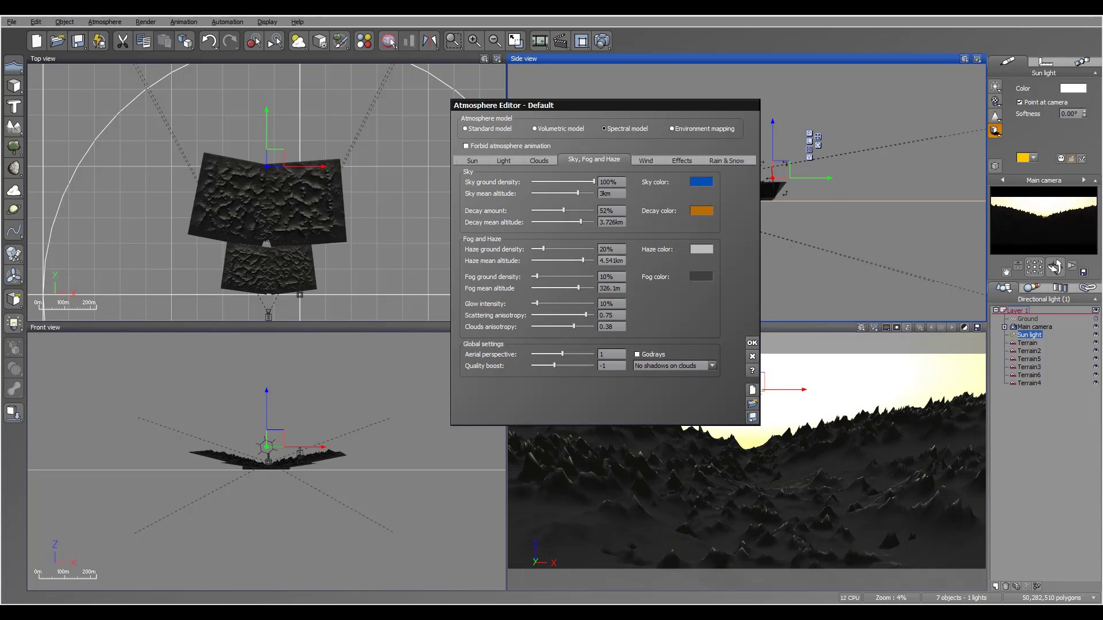
# Step: Set haze ground density to 15%, fog ground density to 57%, glow intensity to 53% and scattering anisotropy to 0.88
pyautogui.moveTo(543, 249); pyautogui.dragTo(538, 249)
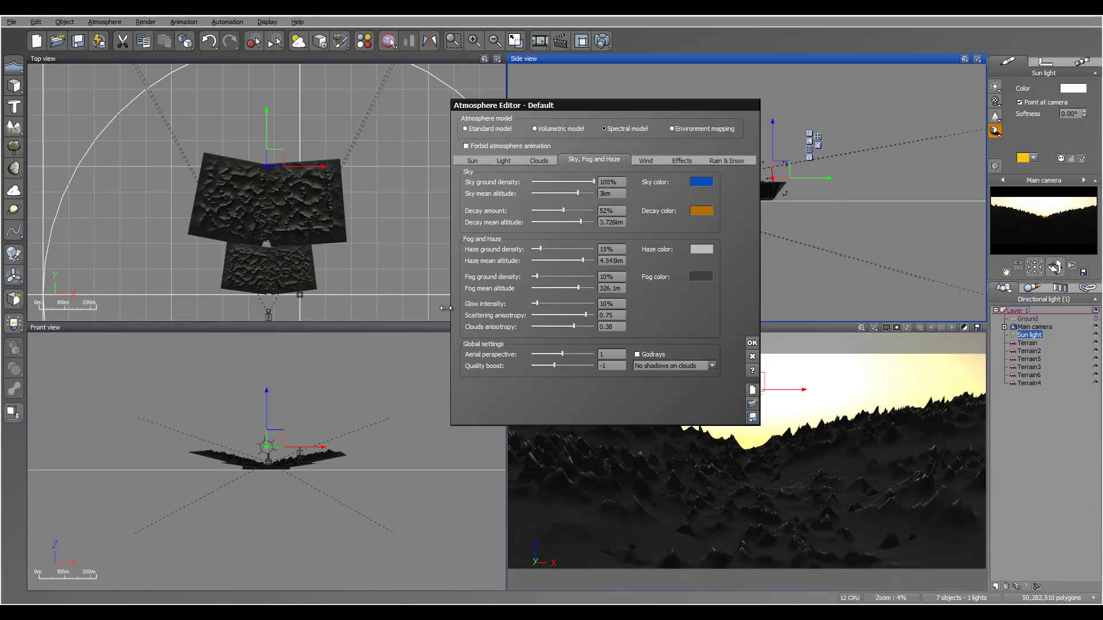
pyautogui.moveTo(538, 276); pyautogui.dragTo(568, 276)
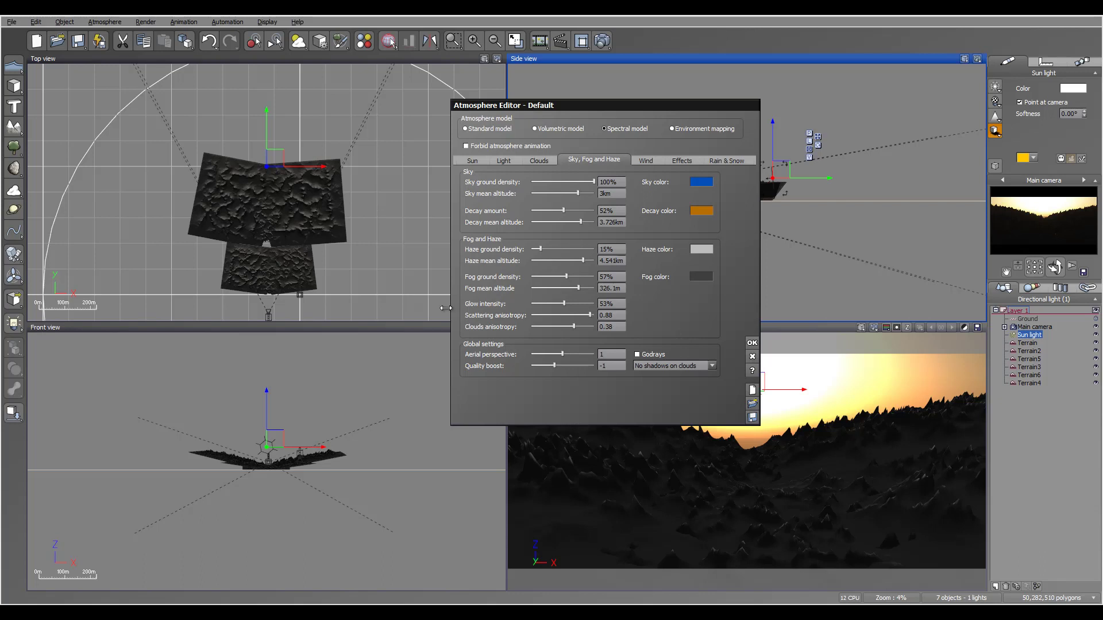
# Step: Set the aerial perspective to 10, the quality boost to -0.05 and the fog mean altitude to 160.9 m
pyautogui.moveTo(562, 354)
pyautogui.mouseDown()
pyautogui.moveTo(594, 353)
pyautogui.moveTo(561, 365)
pyautogui.mouseUp()
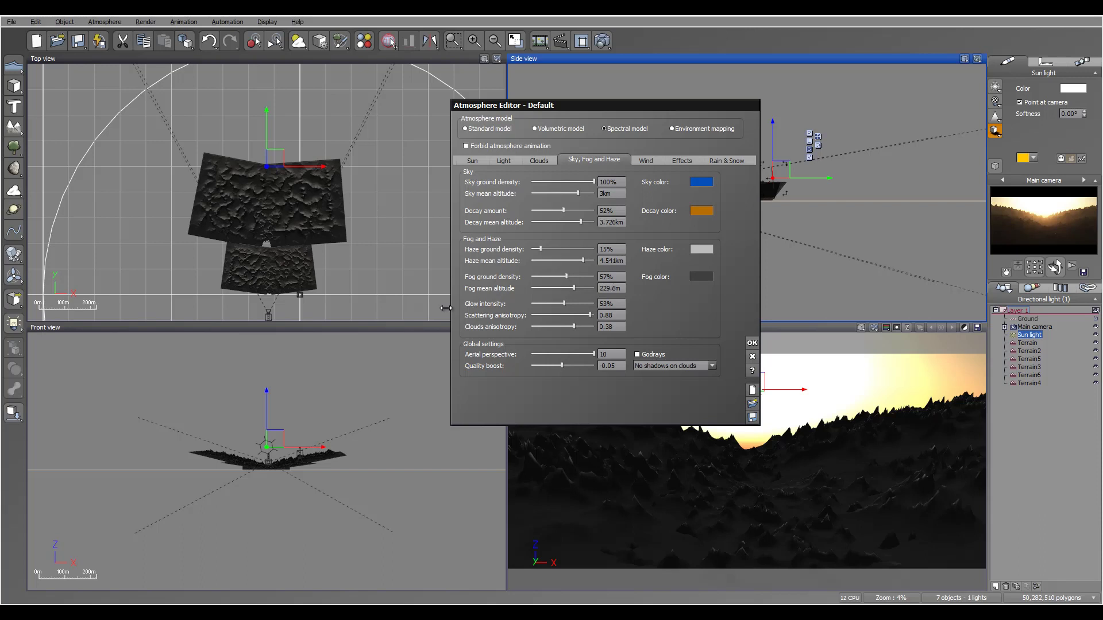
pyautogui.press('Left')
pyautogui.press('Left')
pyautogui.press('Left')
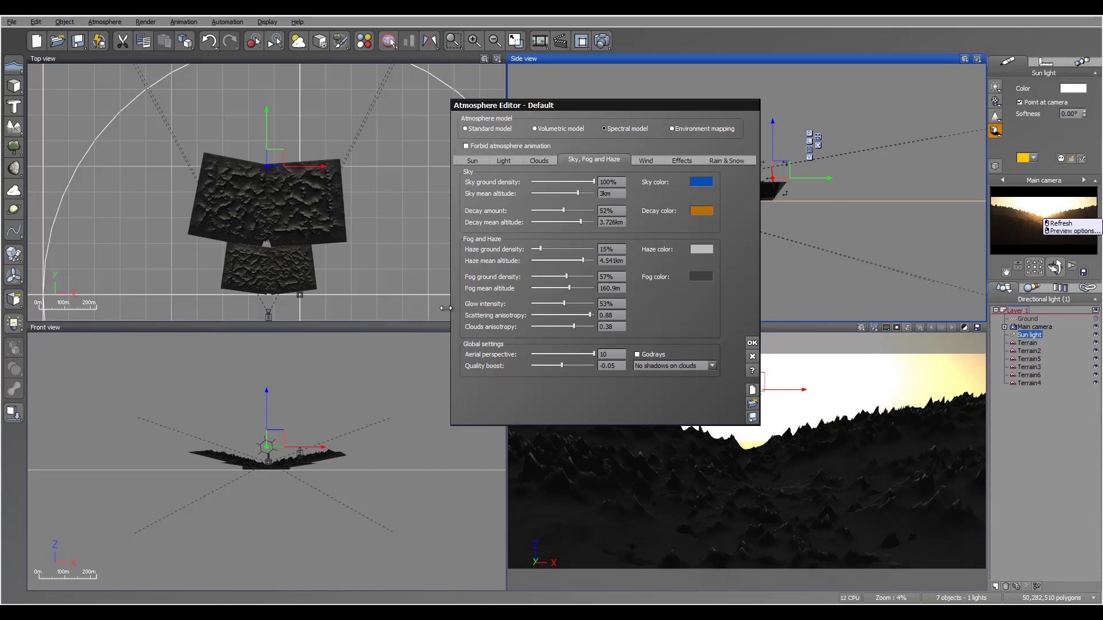
# Step: Add a Dark Cumulus cloud layer to the atmosphere and set its altitude to 75 m
pyautogui.hotkey('ctrl', 'shift', 'Tab')
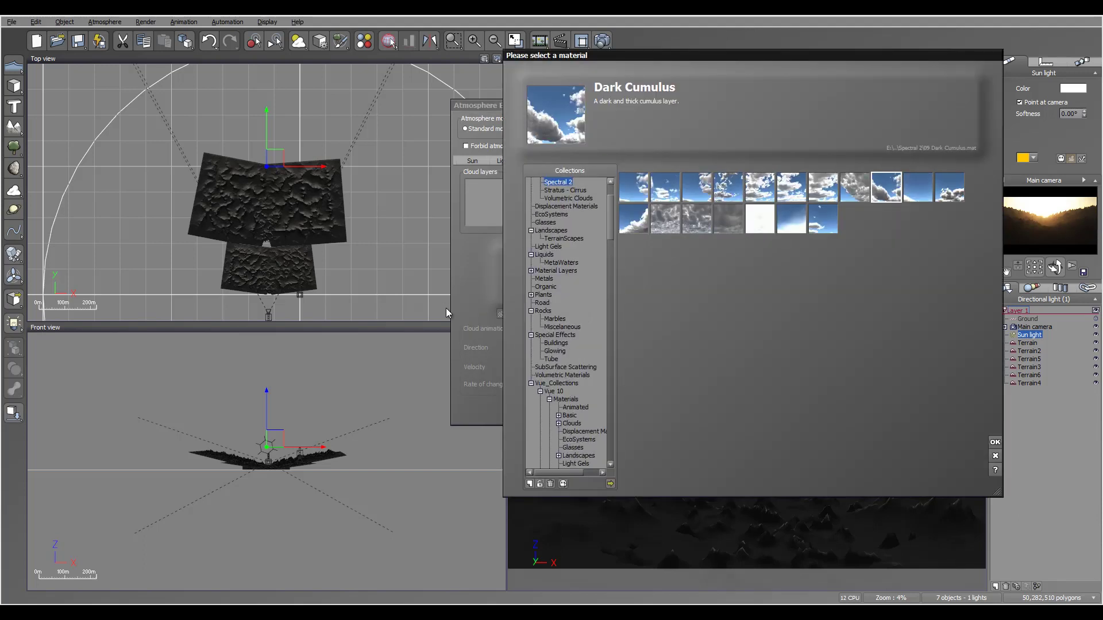
pyautogui.press('Return')
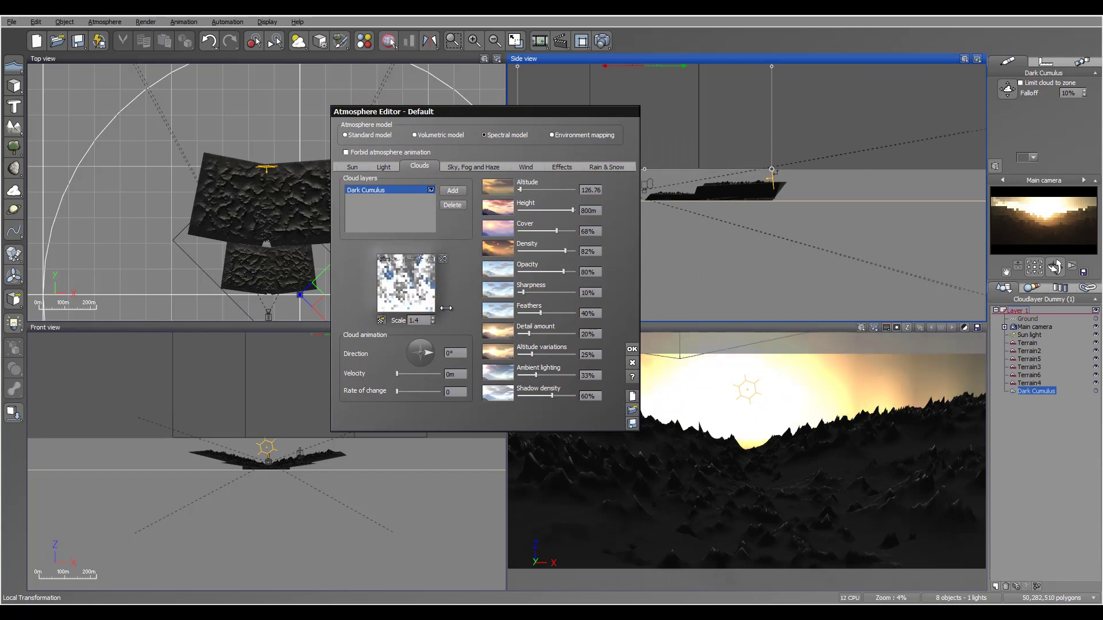
pyautogui.press('Tab')
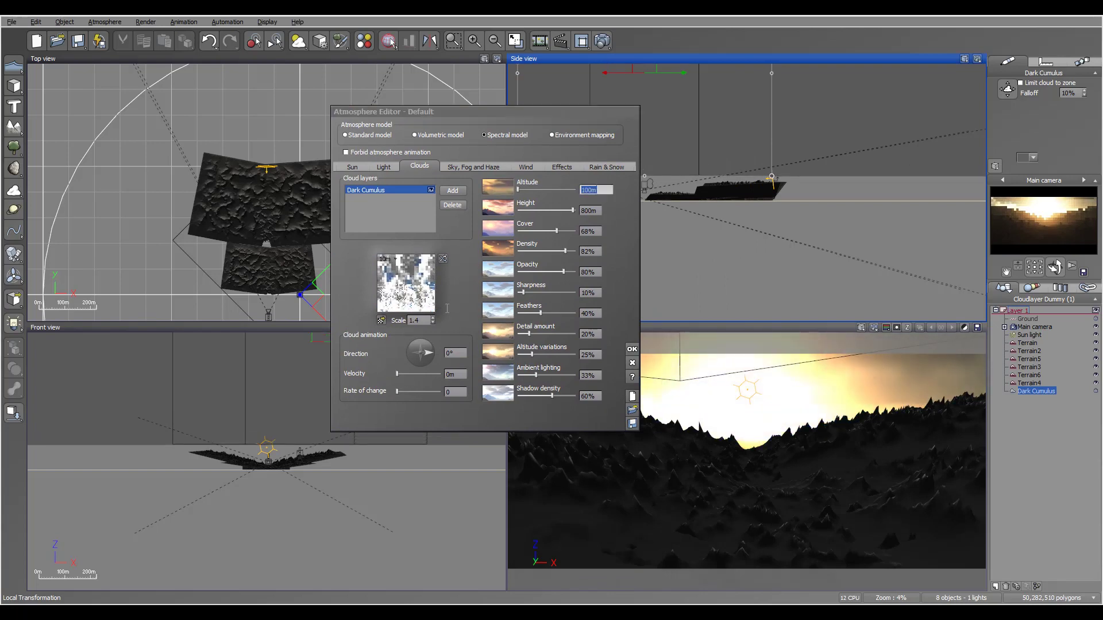
pyautogui.hotkey('shift', 'Home')
pyautogui.write('75')
pyautogui.press('Return')
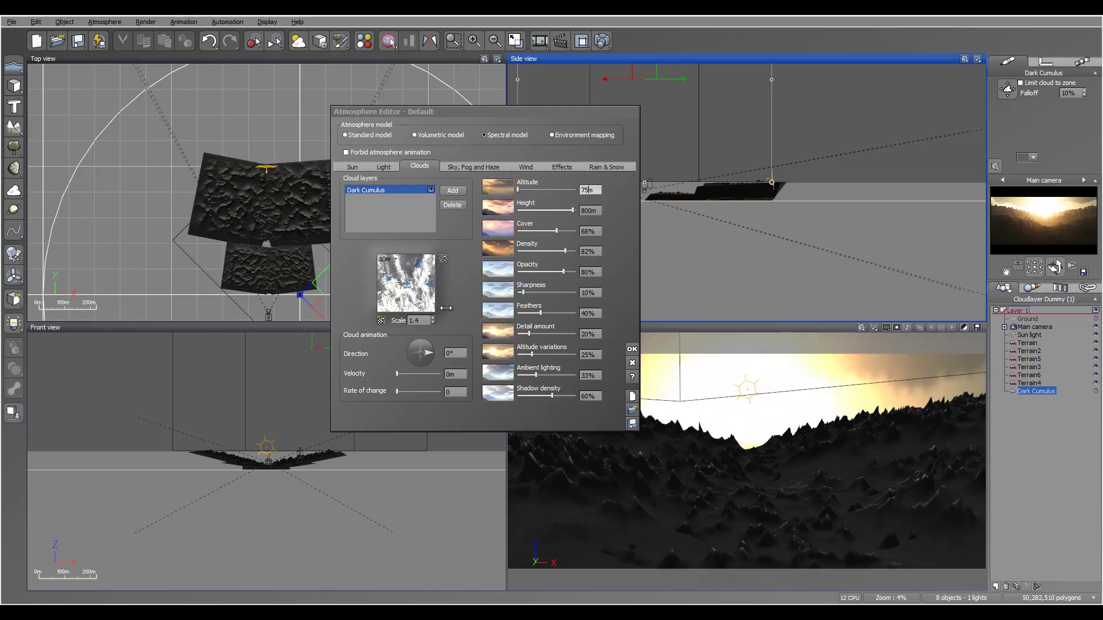
pyautogui.press('Return')
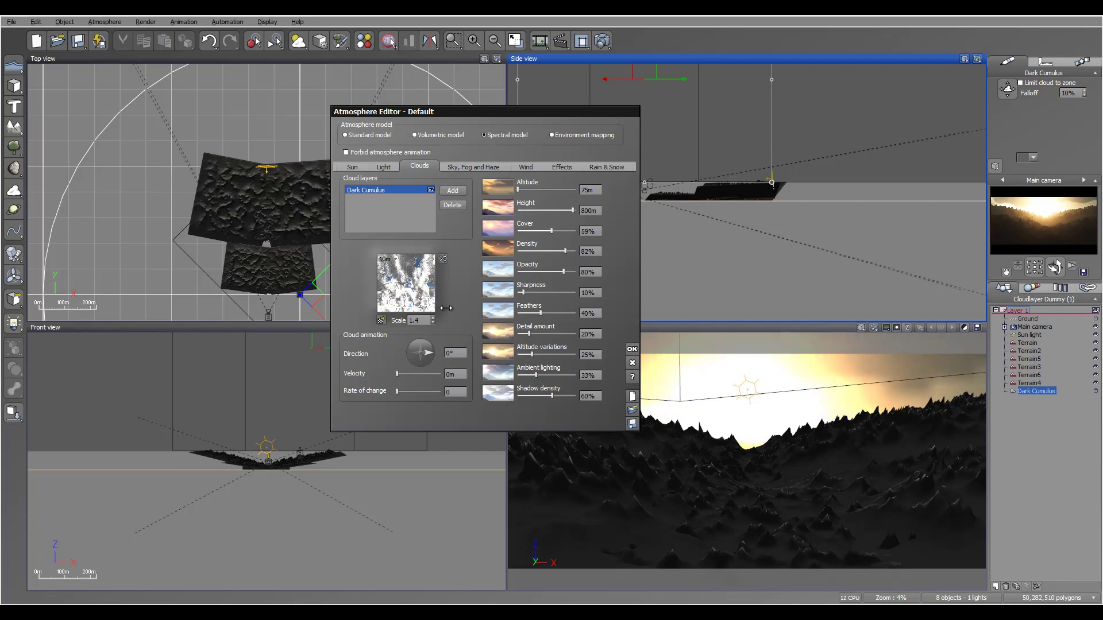
# Step: Set the cloud layer's cover to 60%, density and opacity to 300%, detail amount to 82% and ambient lighting to 21%
pyautogui.moveTo(445, 308); pyautogui.dragTo(446, 307)
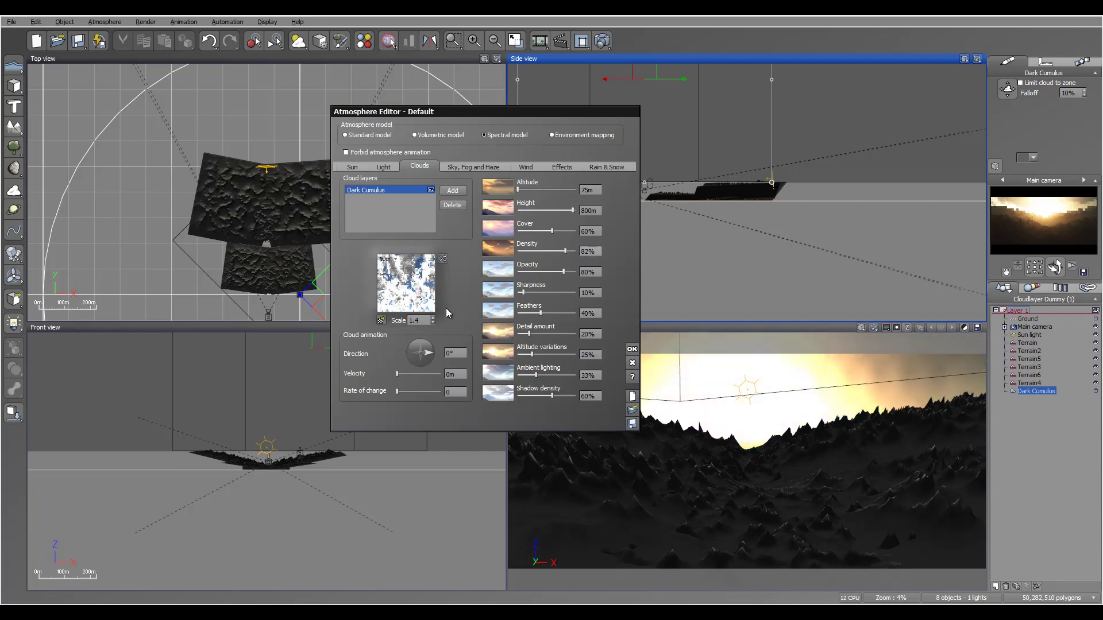
pyautogui.press('Tab')
pyautogui.write('300')
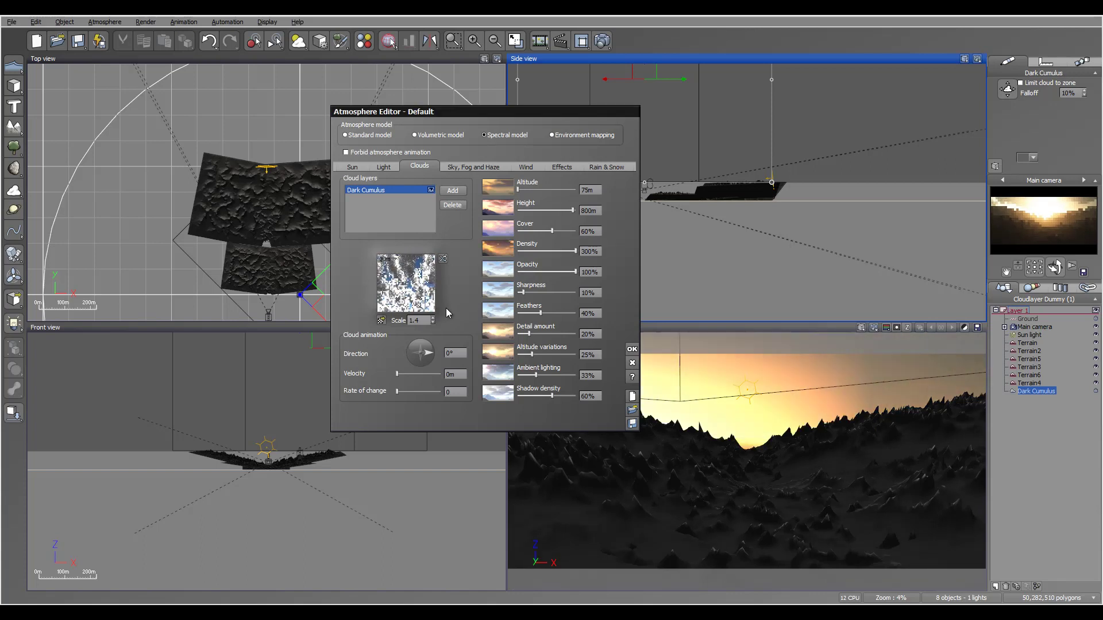
pyautogui.press('Tab')
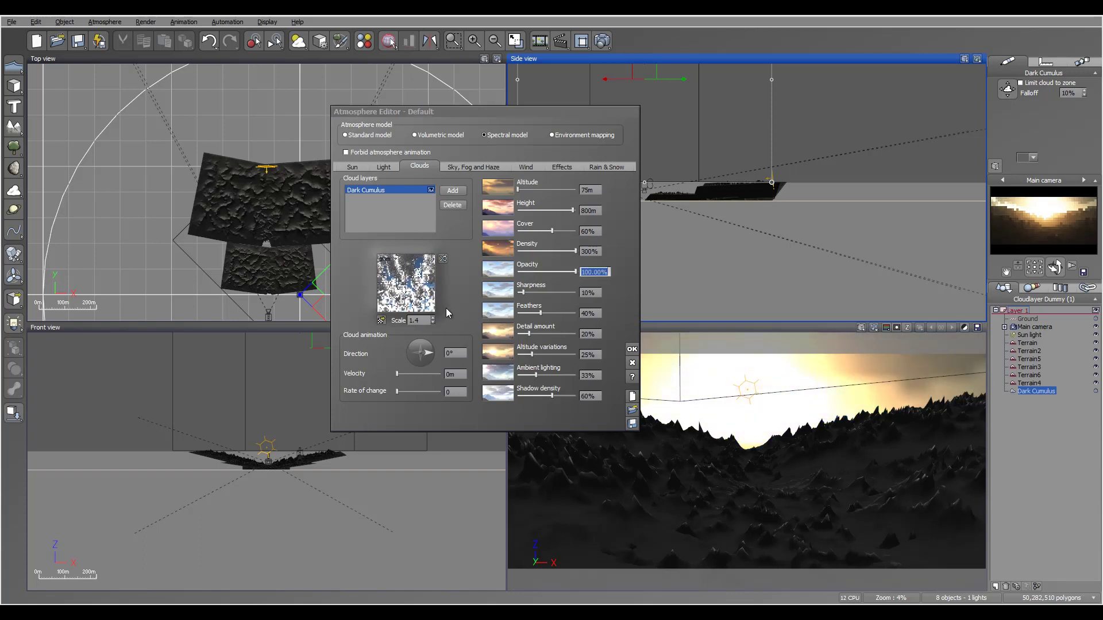
pyautogui.write('300')
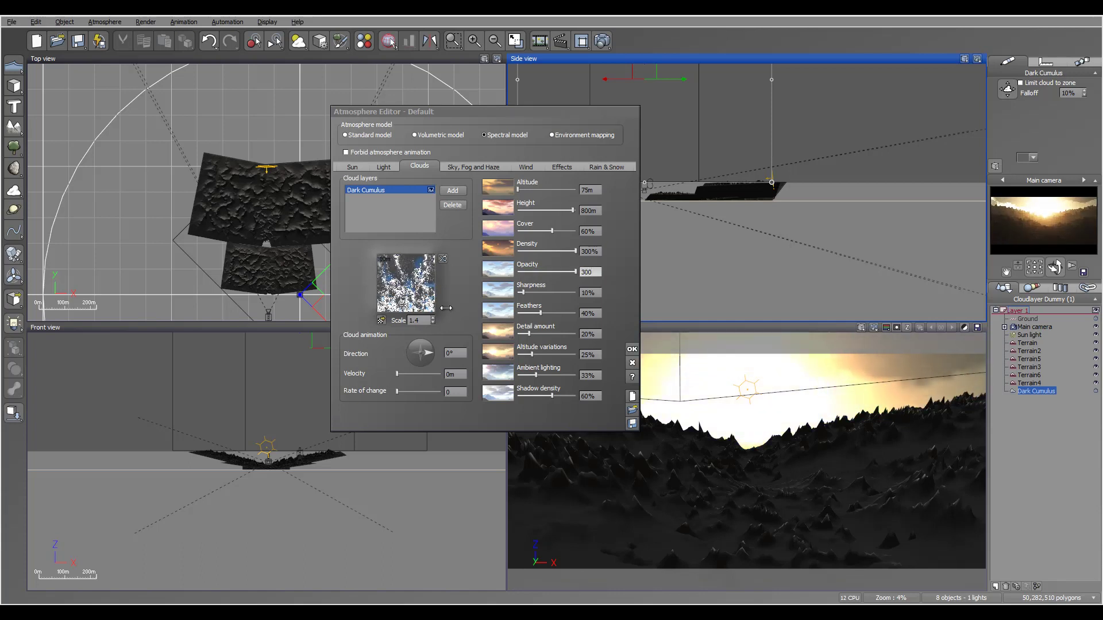
pyautogui.click(445, 308)
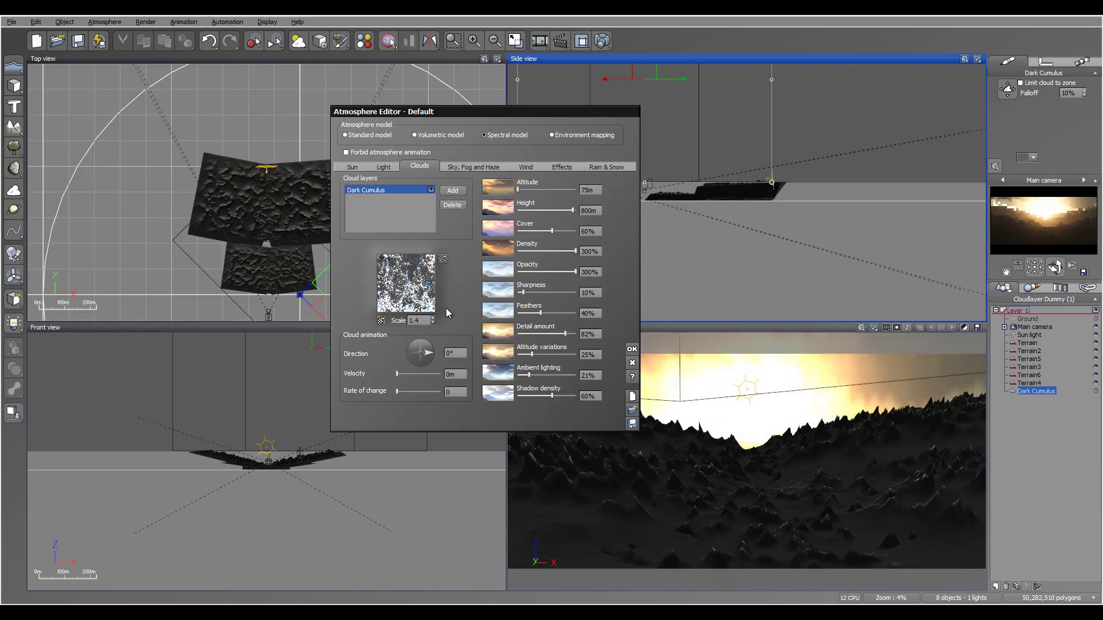
# Step: Test-render the main camera view with the new clouds, accept the post render options and close the render display
pyautogui.hotkey('ctrl', 'F9')
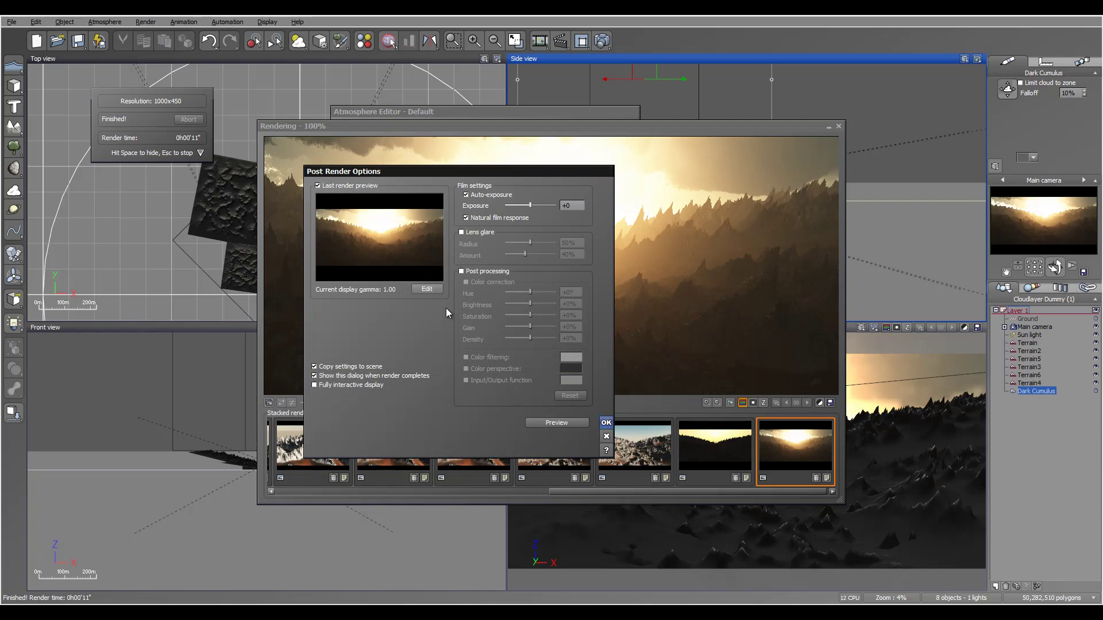
pyautogui.press('Return')
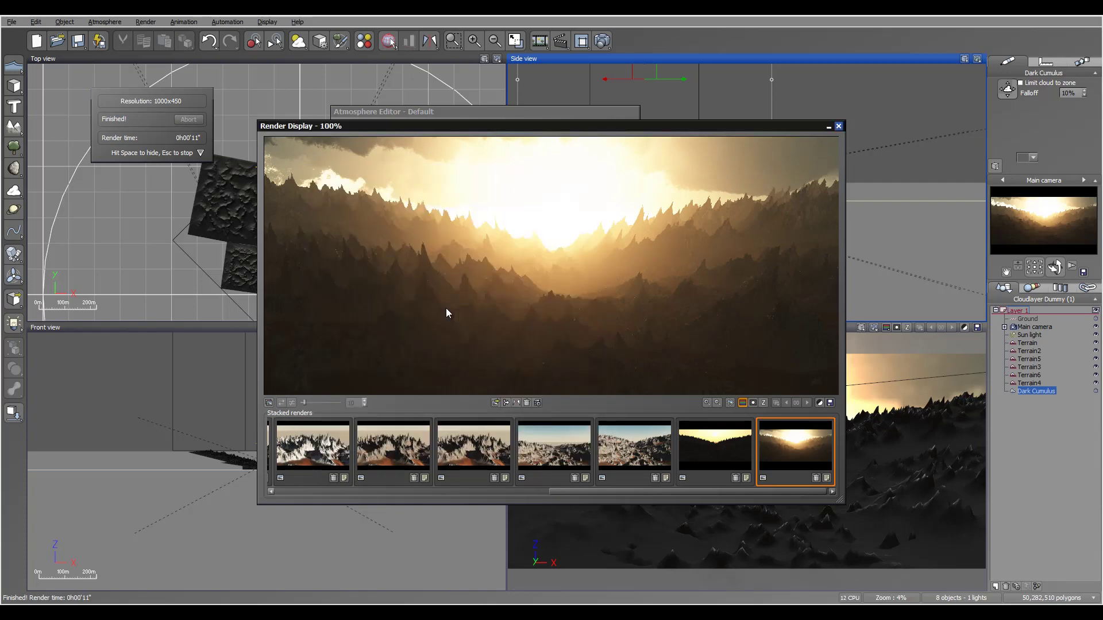
pyautogui.press('space')
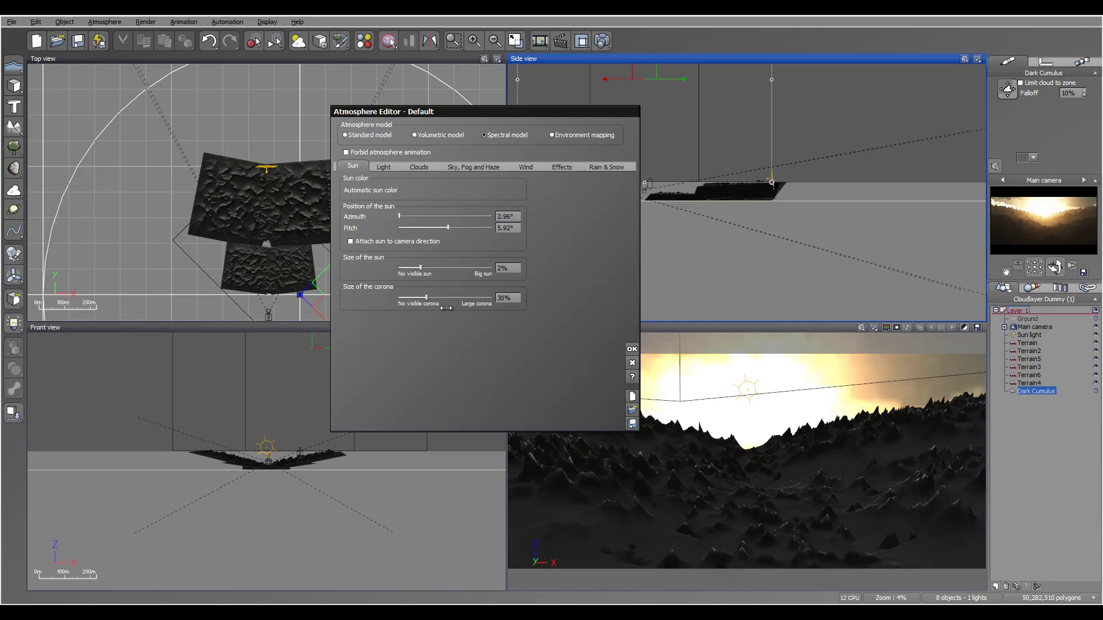
# Step: Set the sun's azimuth to 360° and its pitch to 7.03°
pyautogui.press('Right')
pyautogui.press('Right')
pyautogui.press('Right')
pyautogui.moveTo(404, 216); pyautogui.dragTo(413, 216)
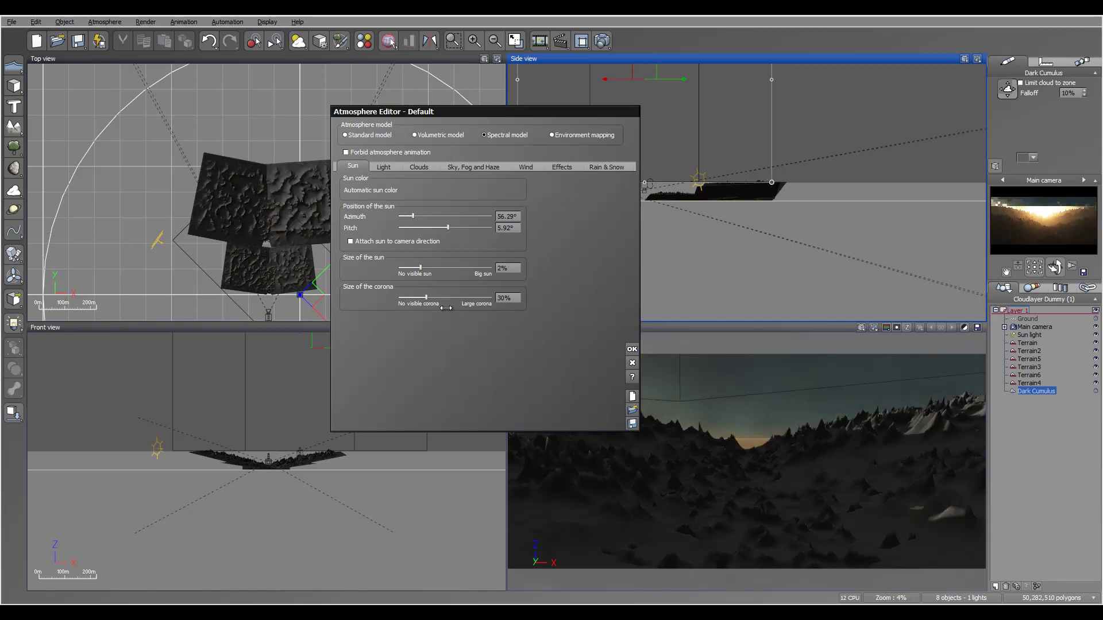
pyautogui.press('Left')
pyautogui.press('Left')
pyautogui.press('Left')
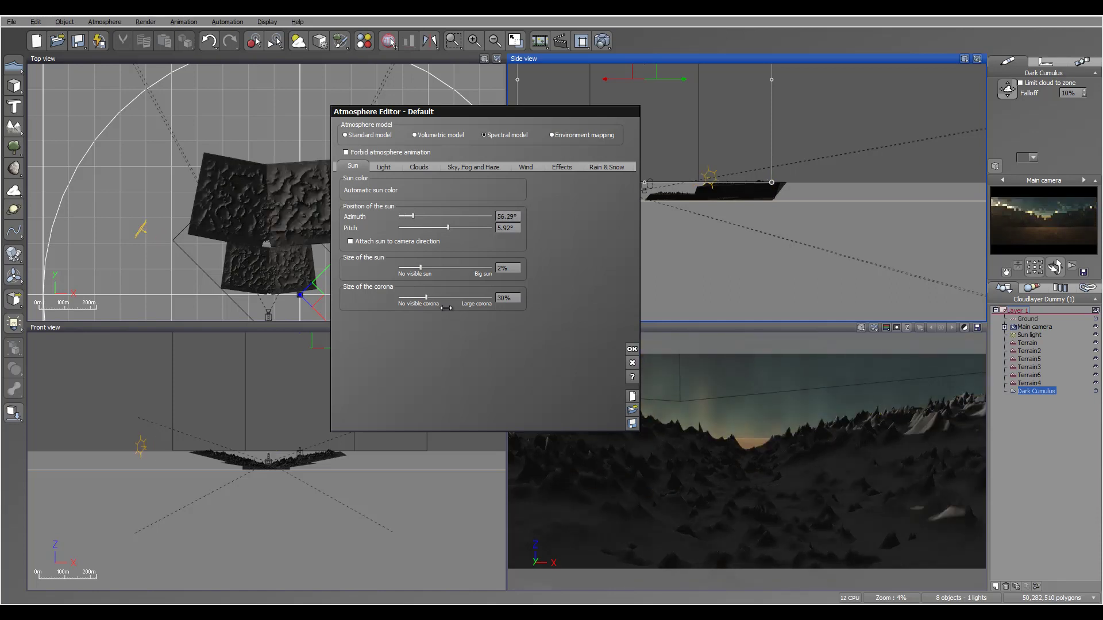
pyautogui.moveTo(411, 216); pyautogui.dragTo(396, 216)
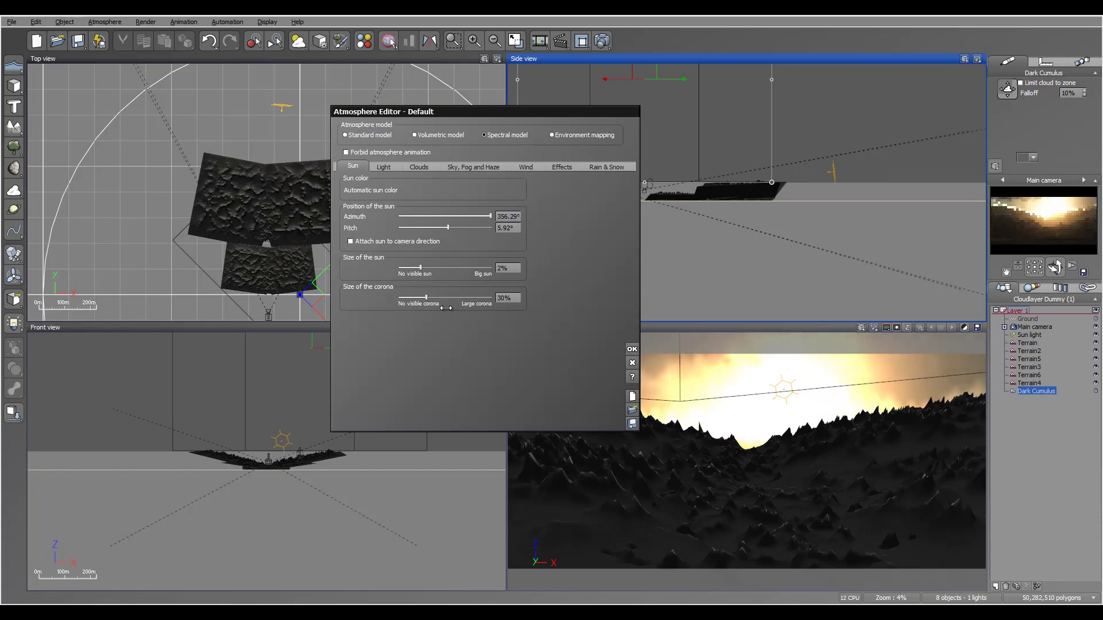
pyautogui.moveTo(445, 308); pyautogui.dragTo(446, 307)
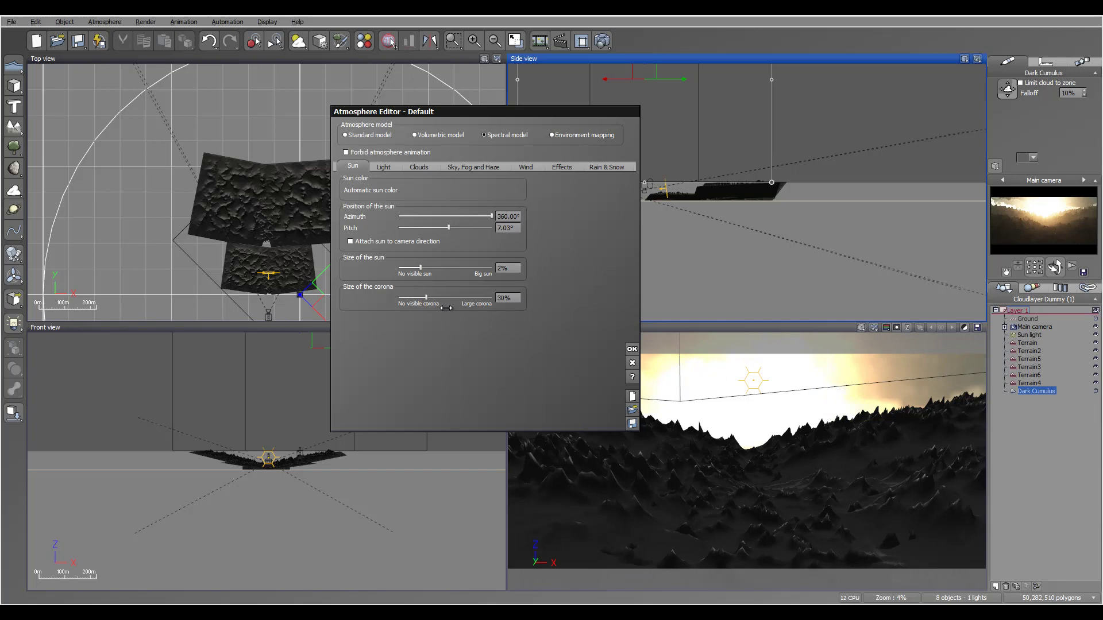
# Step: Set the sun size to 1% and the corona size to 23%, and accept the atmosphere changes
pyautogui.moveTo(421, 268)
pyautogui.mouseDown()
pyautogui.moveTo(453, 268)
pyautogui.moveTo(405, 267)
pyautogui.mouseUp()
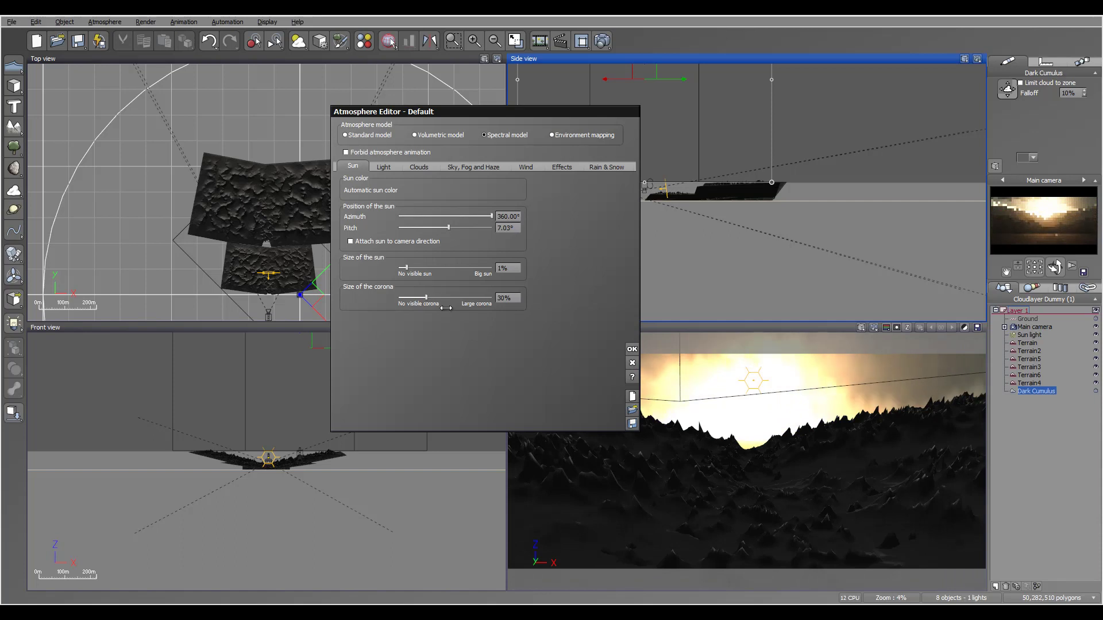
pyautogui.moveTo(427, 298)
pyautogui.mouseDown()
pyautogui.moveTo(451, 298)
pyautogui.moveTo(421, 297)
pyautogui.mouseUp()
pyautogui.scroll(-8, 445, 308)
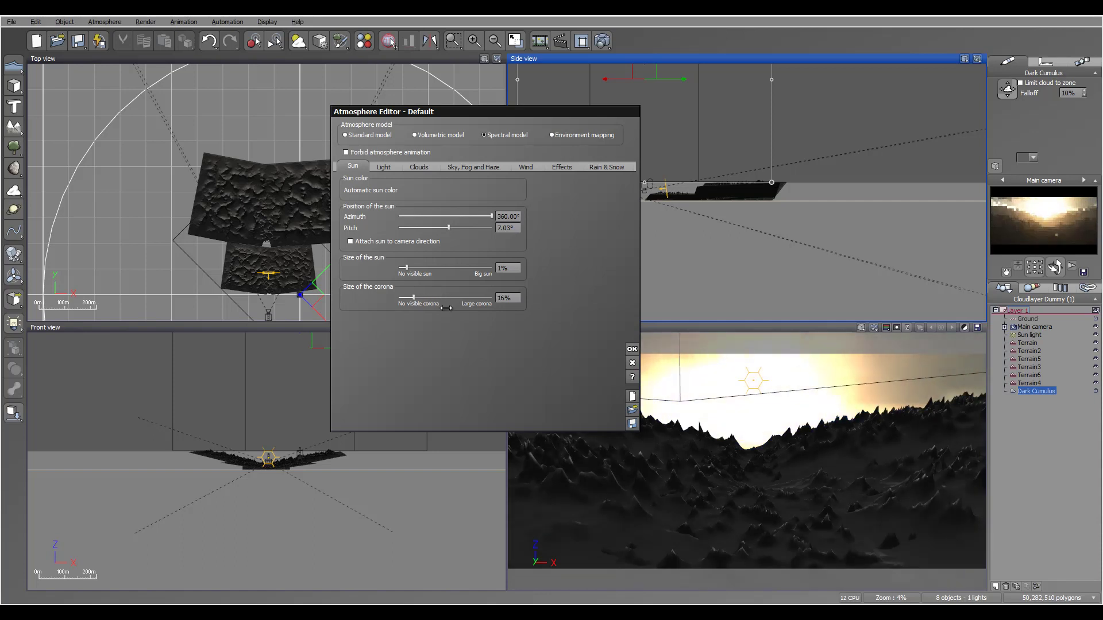
pyautogui.scroll(7, 446, 307)
pyautogui.press('Return')
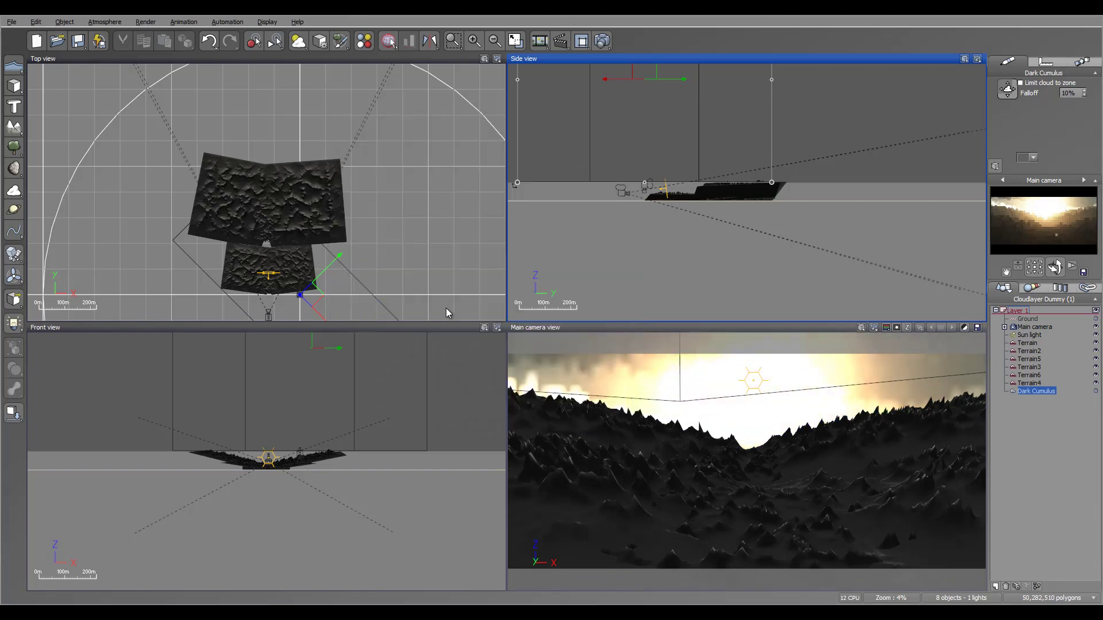
# Step: Select the sun light and lower it slightly towards the valley horizon, to a pitch of about 6.11°
pyautogui.press('Tab')
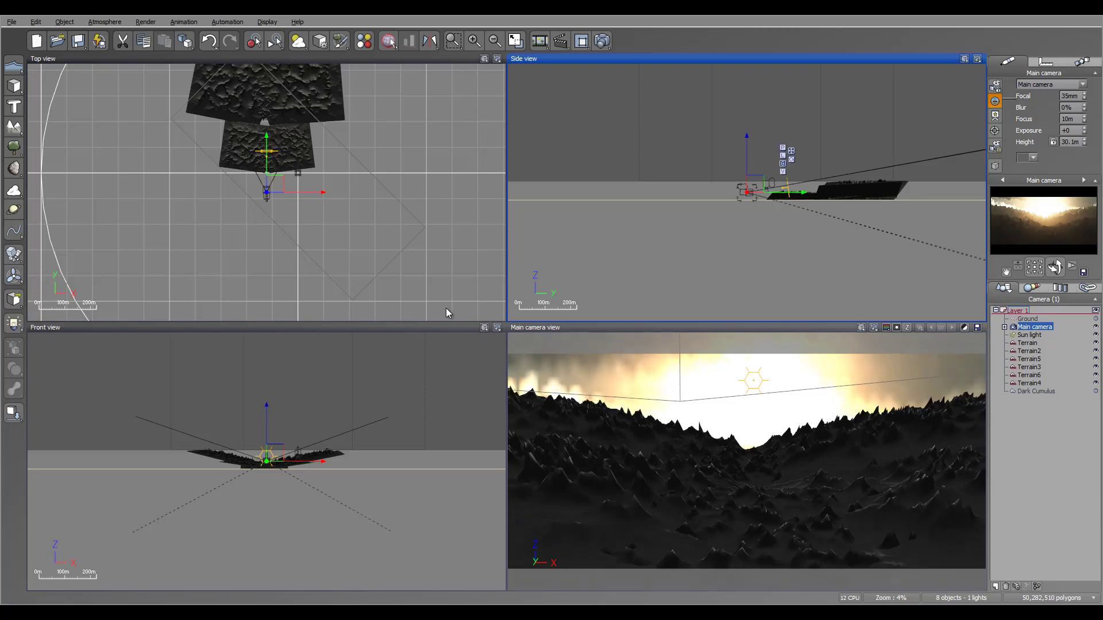
pyautogui.press('Tab')
pyautogui.scroll(3, 446, 309)
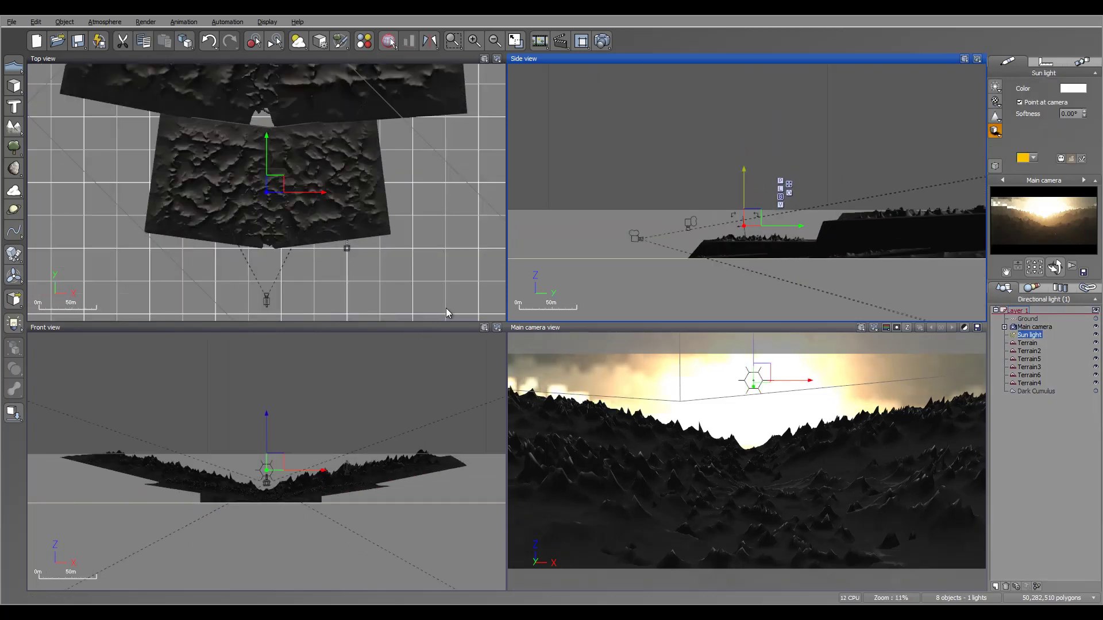
pyautogui.press('Up')
pyautogui.press('Up')
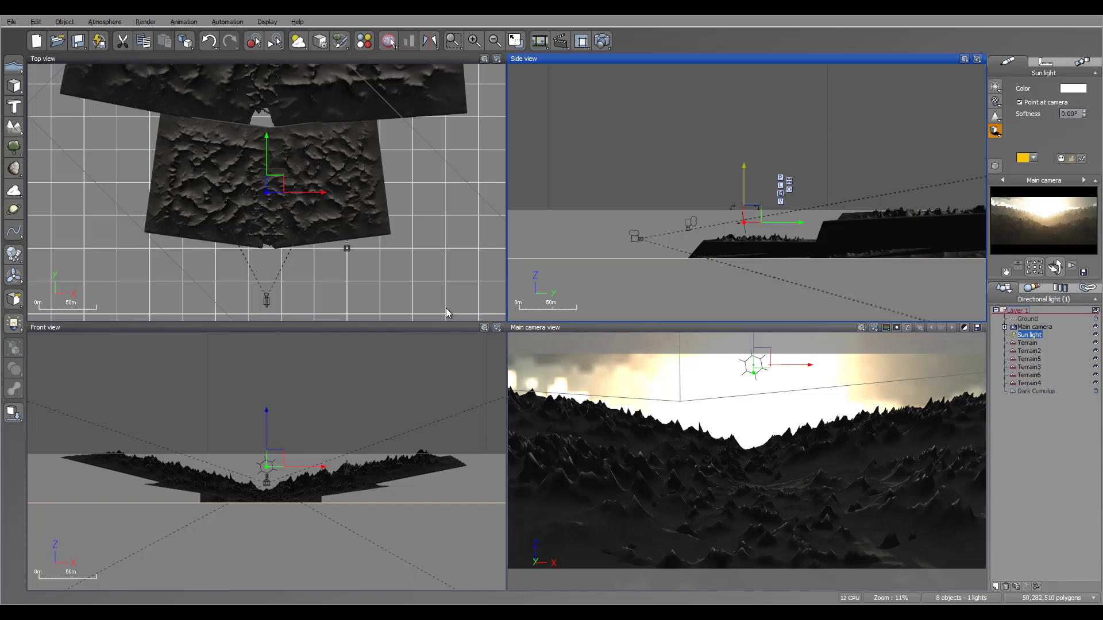
pyautogui.press('Down')
pyautogui.press('Down')
pyautogui.press('Down')
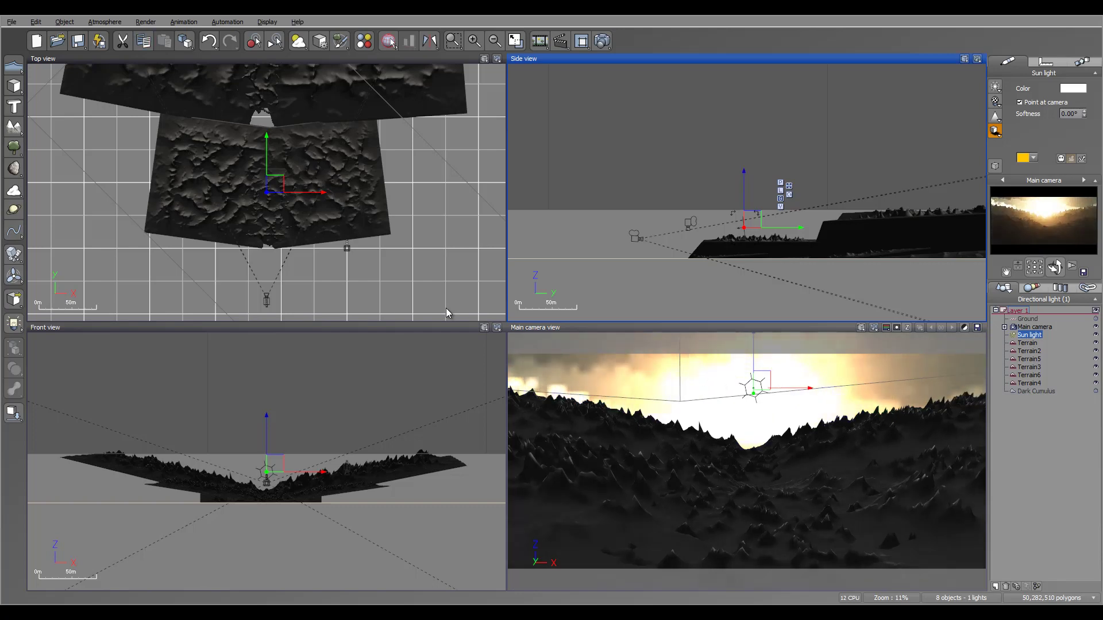
# Step: Change the atmosphere's haze color to a dark gray and set the haze ground density to 12%
pyautogui.hotkey('alt', 'a')
pyautogui.press('Up')
pyautogui.press('Return')
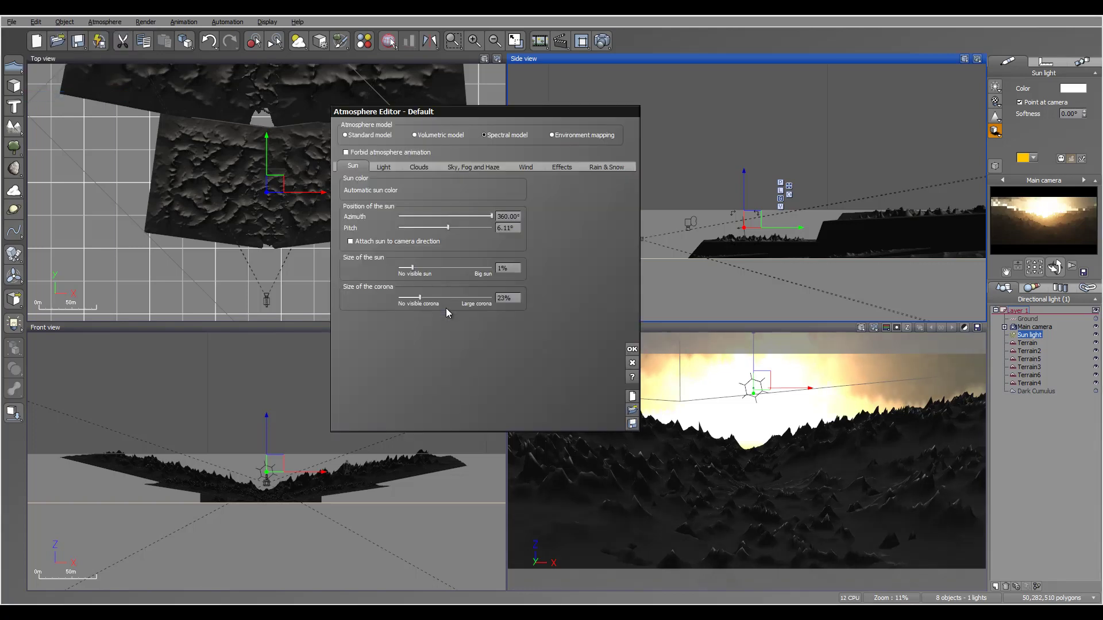
pyautogui.hotkey('ctrl', 'Tab')
pyautogui.hotkey('ctrl', 'Tab')
pyautogui.hotkey('ctrl', 'Tab')
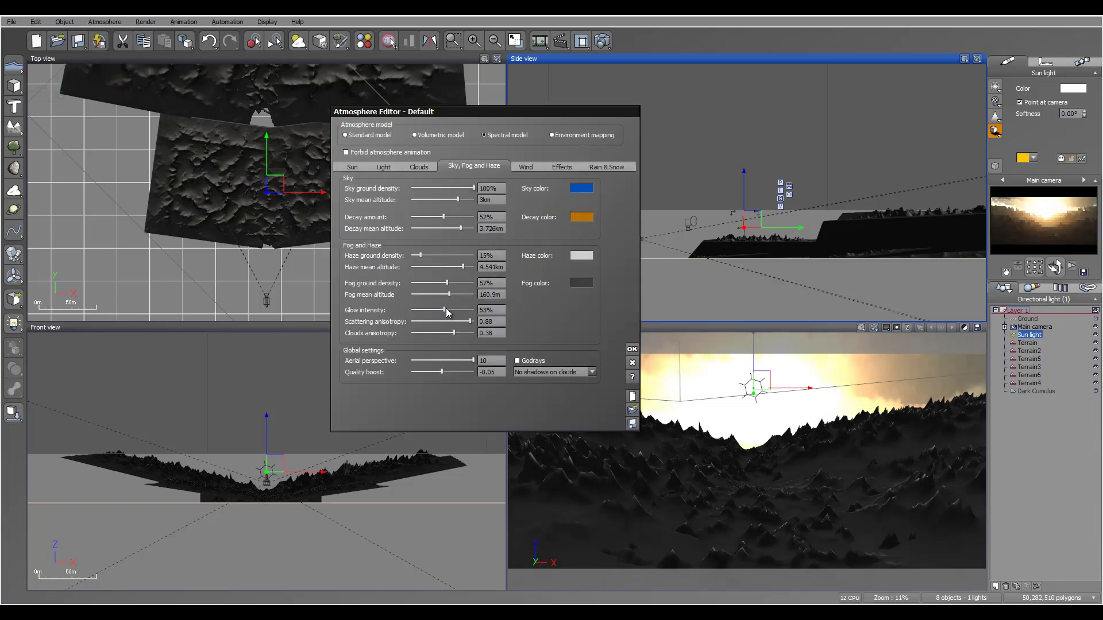
pyautogui.press('Menu')
pyautogui.press('Return')
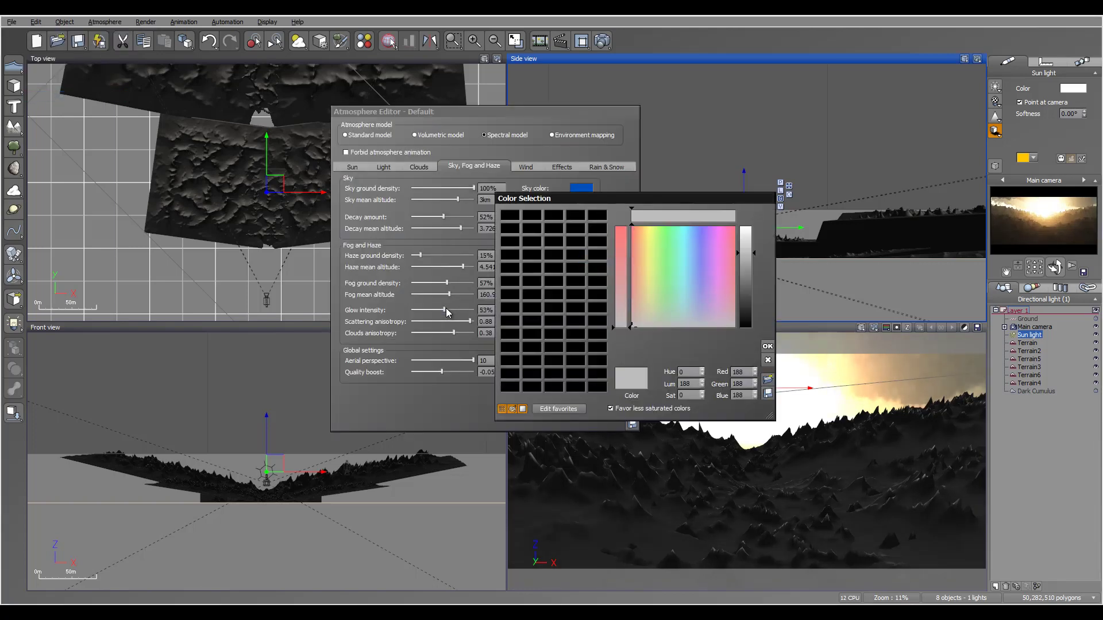
pyautogui.press('Escape')
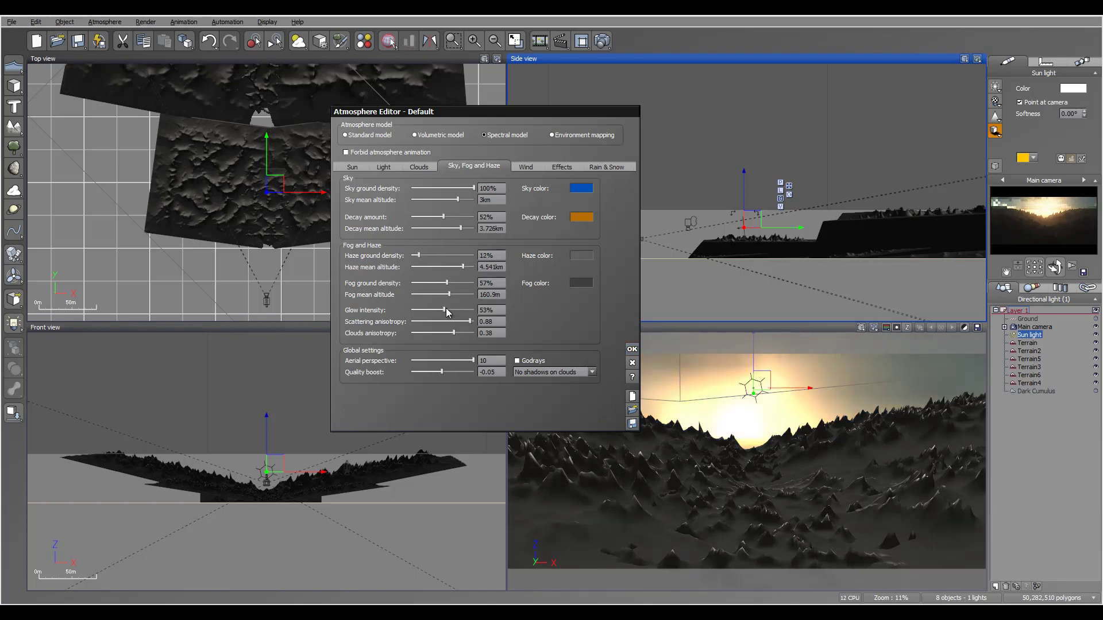
pyautogui.press('Return')
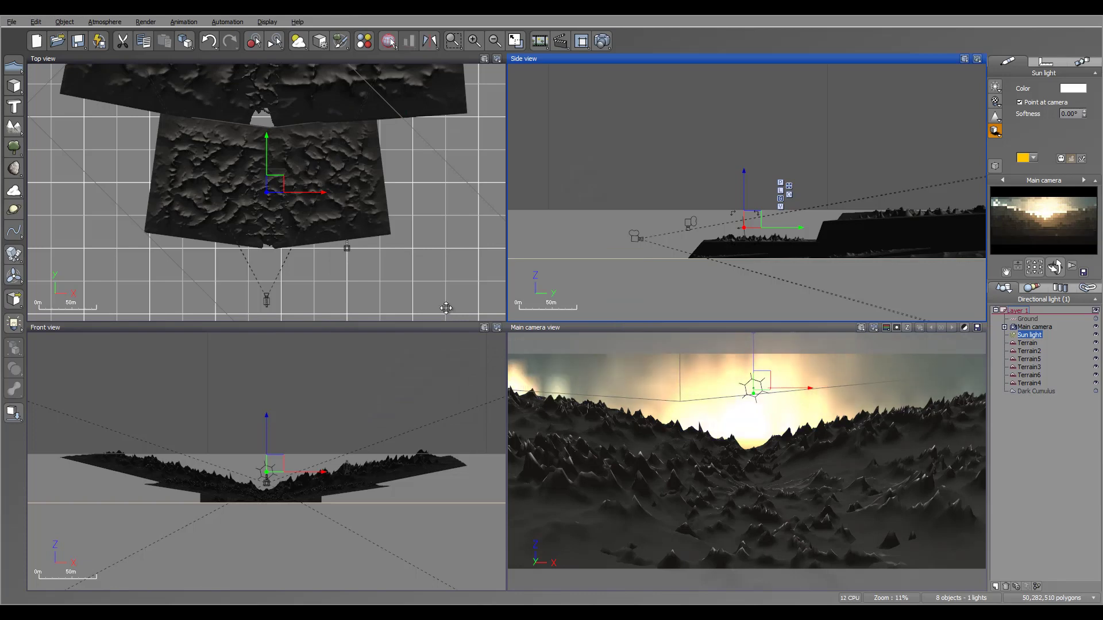
# Step: Turn off auto-exposure in the main camera's advanced options
pyautogui.press('Up')
pyautogui.hotkey('ctrl', 'e')
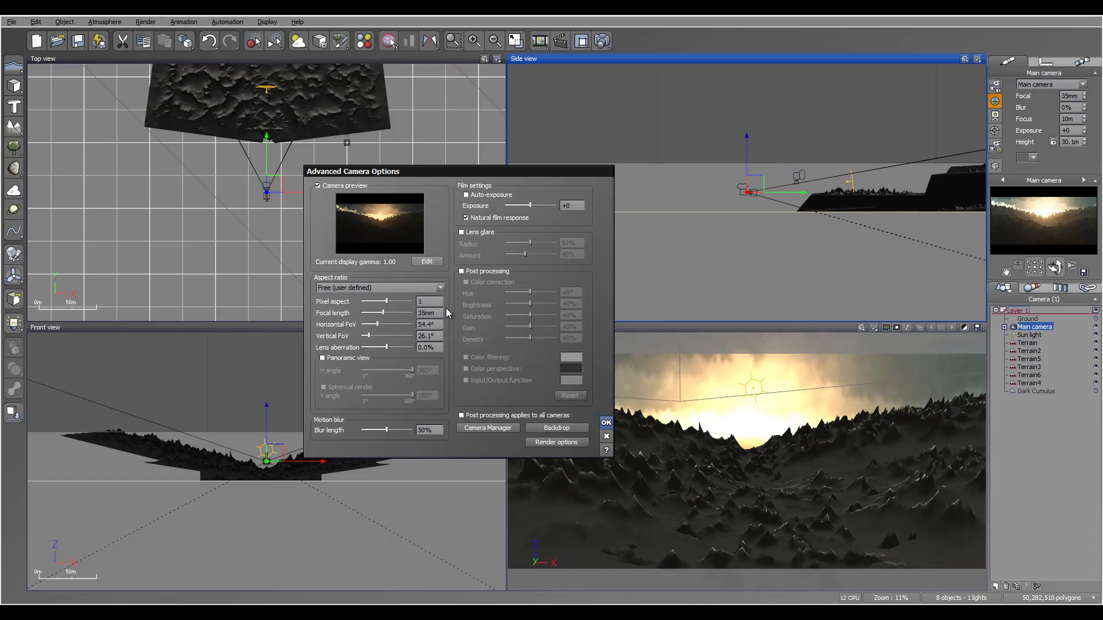
pyautogui.press('Escape')
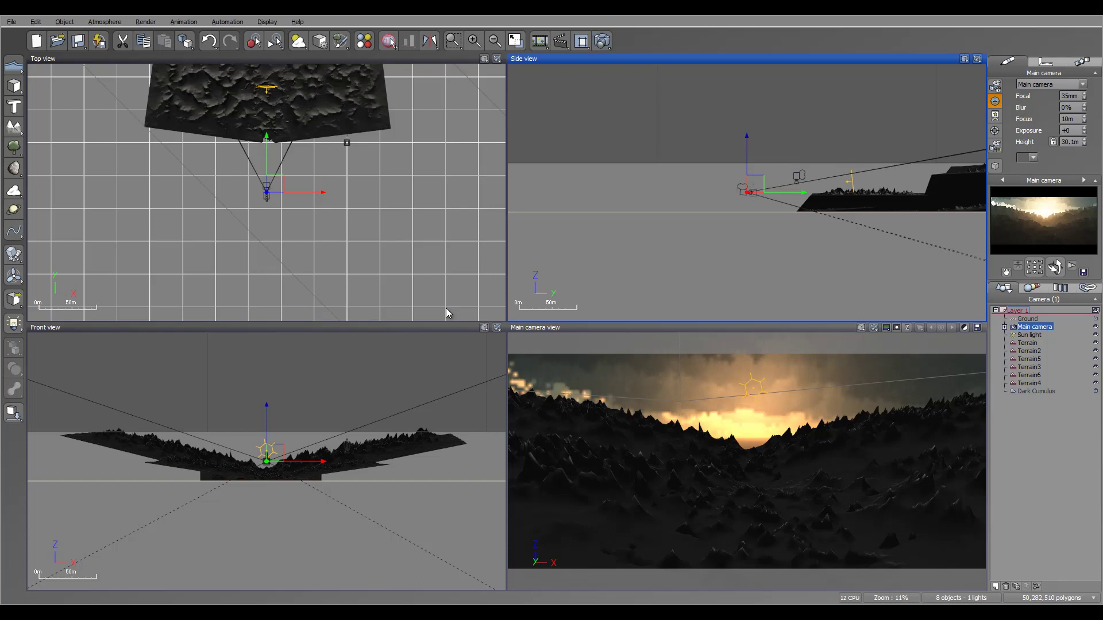
# Step: Set the haze ground density to 15% and lighten the haze color to a neutral gray of luminance 111
pyautogui.hotkey('alt', 'a')
pyautogui.press('Down')
pyautogui.press('Down')
pyautogui.press('Down')
pyautogui.press('Down')
pyautogui.press('Down')
pyautogui.press('Down')
pyautogui.press('Return')
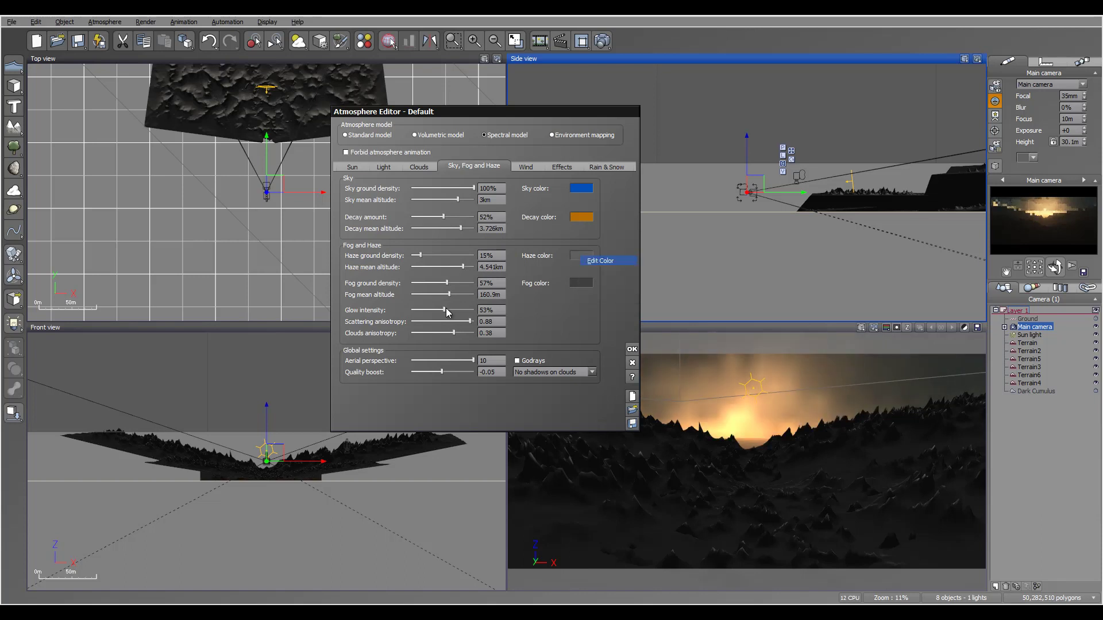
pyautogui.click(581, 256)
pyautogui.moveTo(746, 290); pyautogui.dragTo(746, 283)
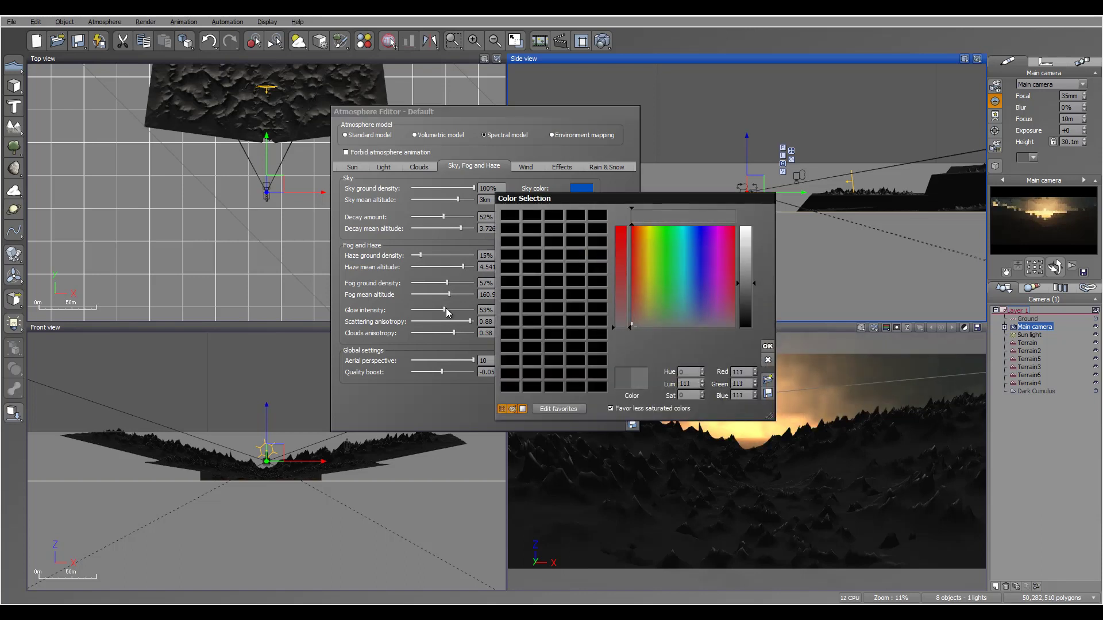
pyautogui.press('Return')
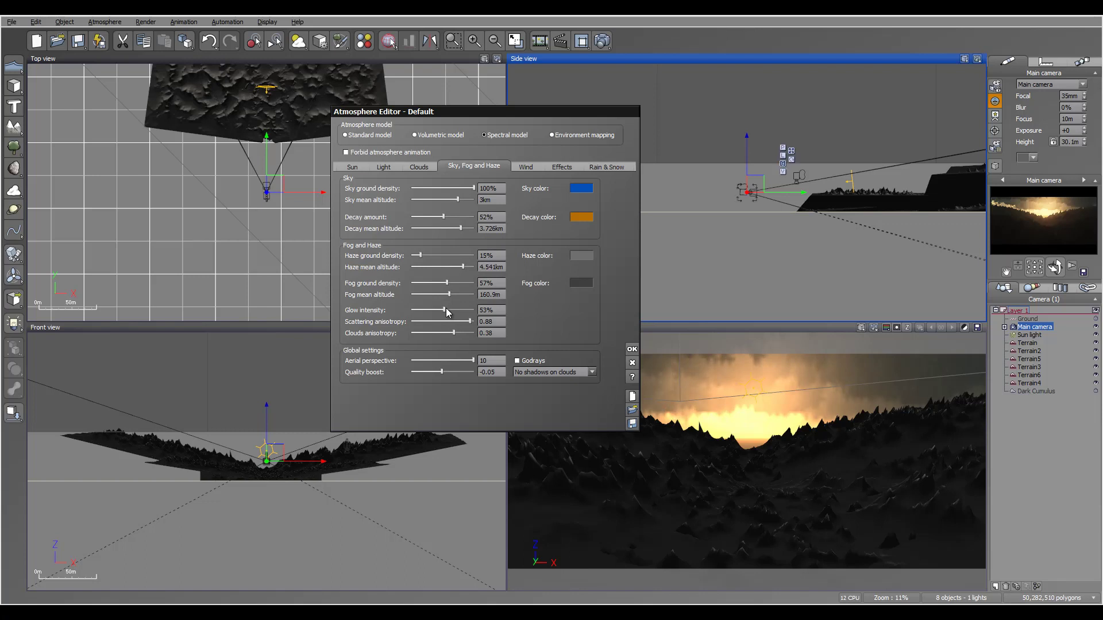
# Step: Render the main camera view to check the haze changes, and close the render and the atmosphere settings
pyautogui.hotkey('ctrl', 'F9')
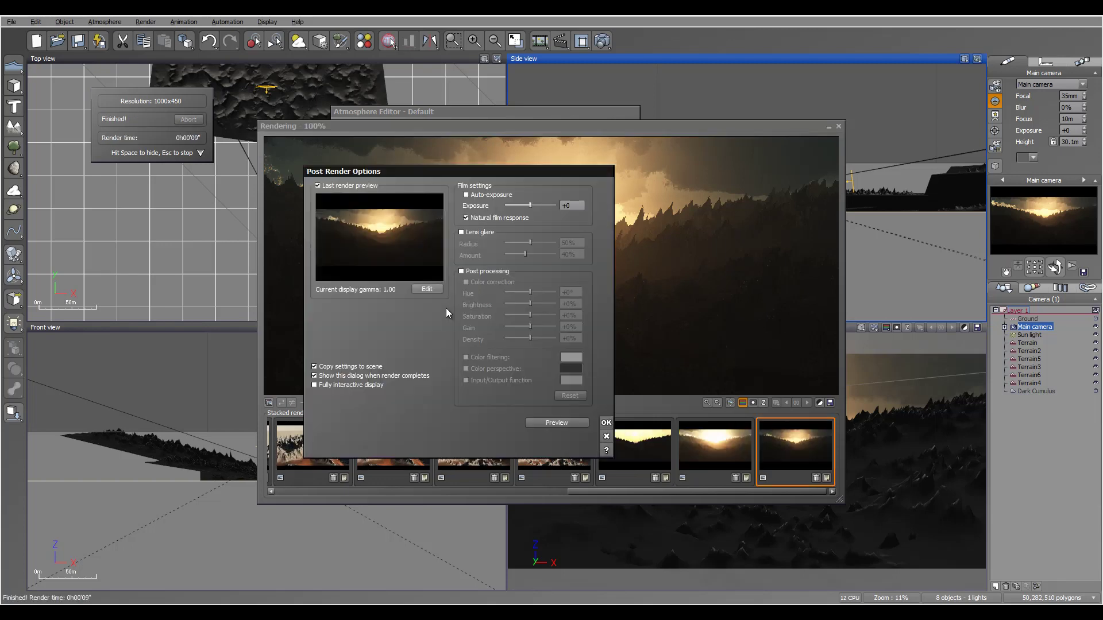
pyautogui.press('Return')
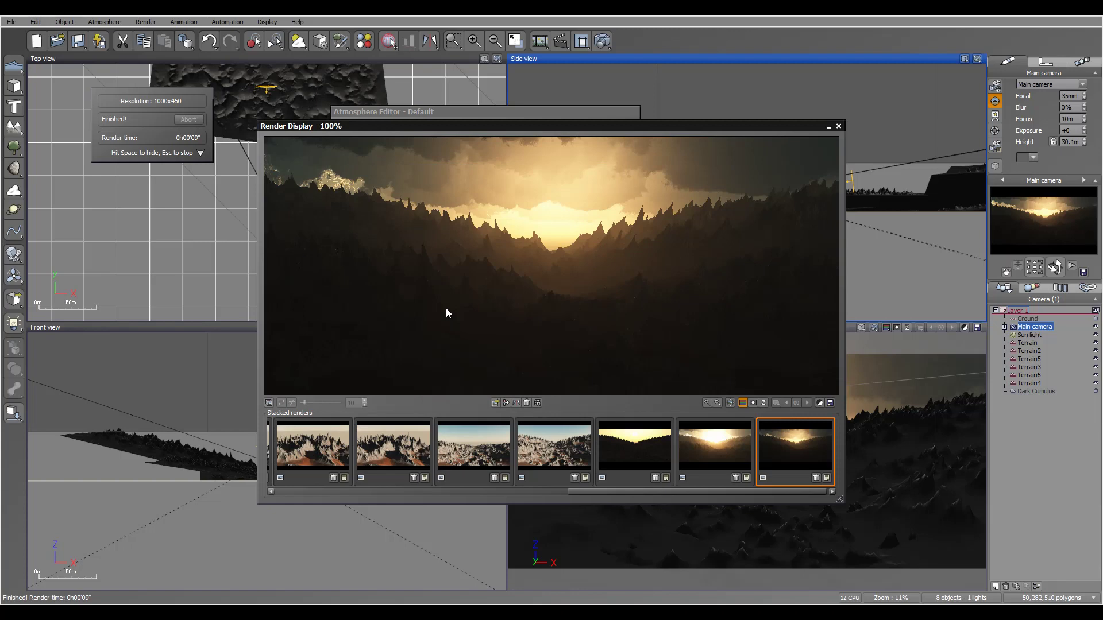
pyautogui.press('Escape')
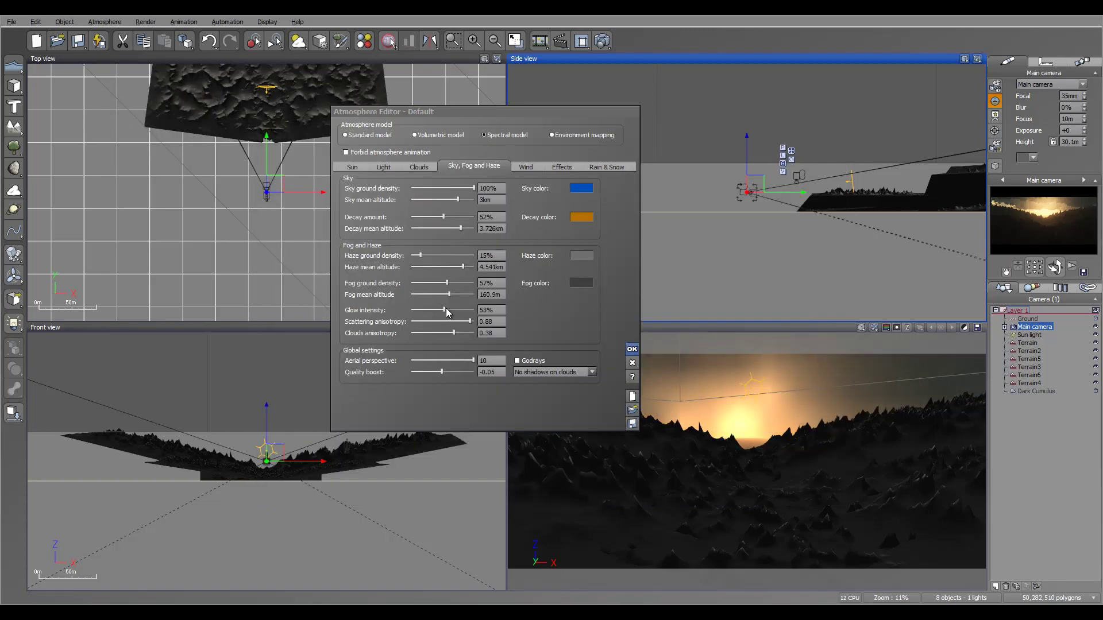
pyautogui.press('Escape')
# Step: Add a quadratic light above the front edge of the nearest terrain, between camera and valley, and set its power to 225
pyautogui.moveTo(439, 243); pyautogui.dragTo(447, 309, button='right')
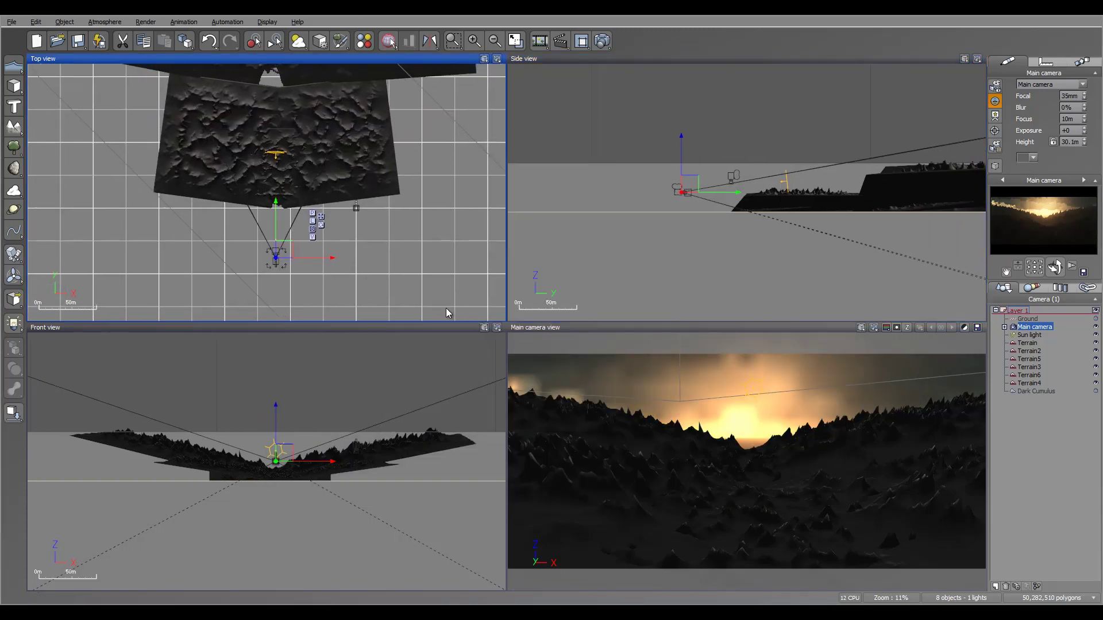
pyautogui.click(13, 323)
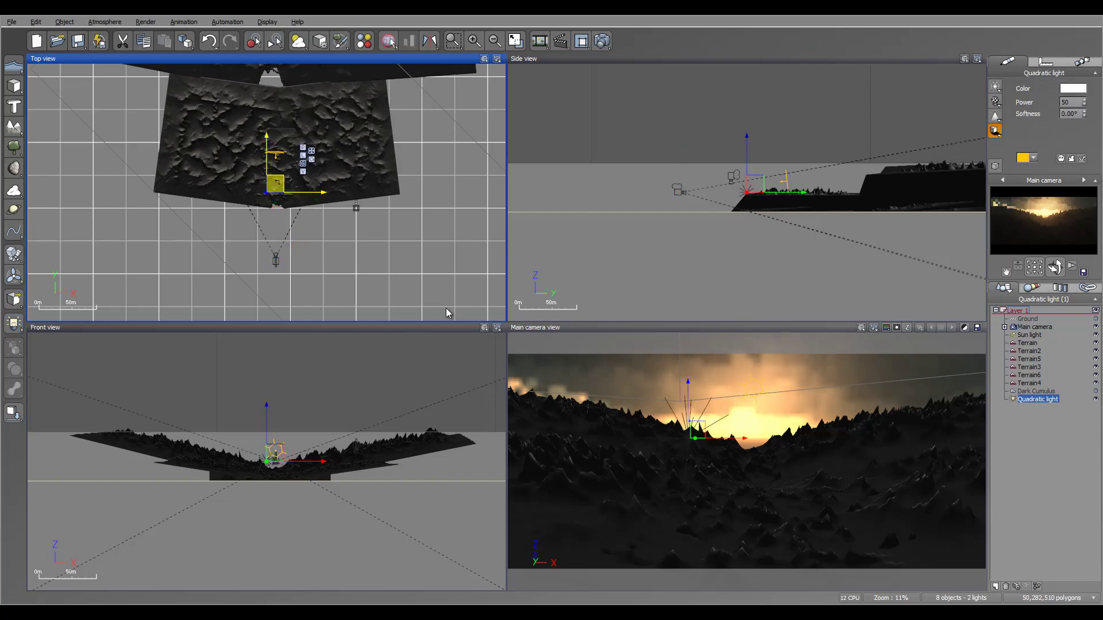
pyautogui.moveTo(278, 185)
pyautogui.mouseDown()
pyautogui.moveTo(297, 188)
pyautogui.moveTo(288, 193)
pyautogui.mouseUp()
pyautogui.moveTo(747, 183); pyautogui.dragTo(739, 176)
pyautogui.moveTo(288, 201); pyautogui.dragTo(282, 201)
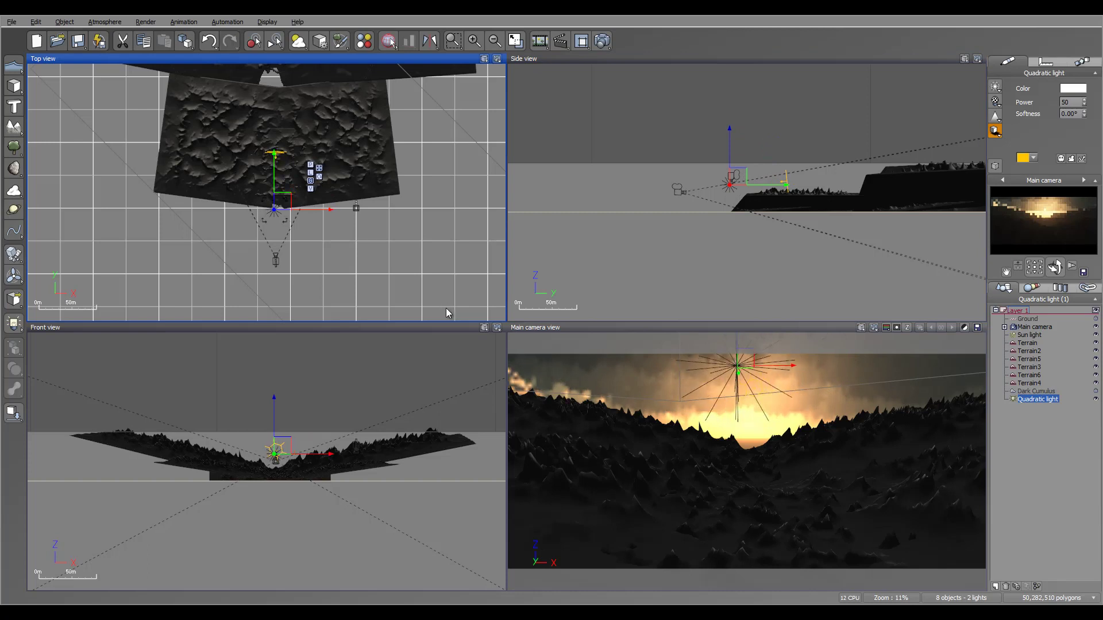
pyautogui.moveTo(1084, 101); pyautogui.dragTo(1083, 66)
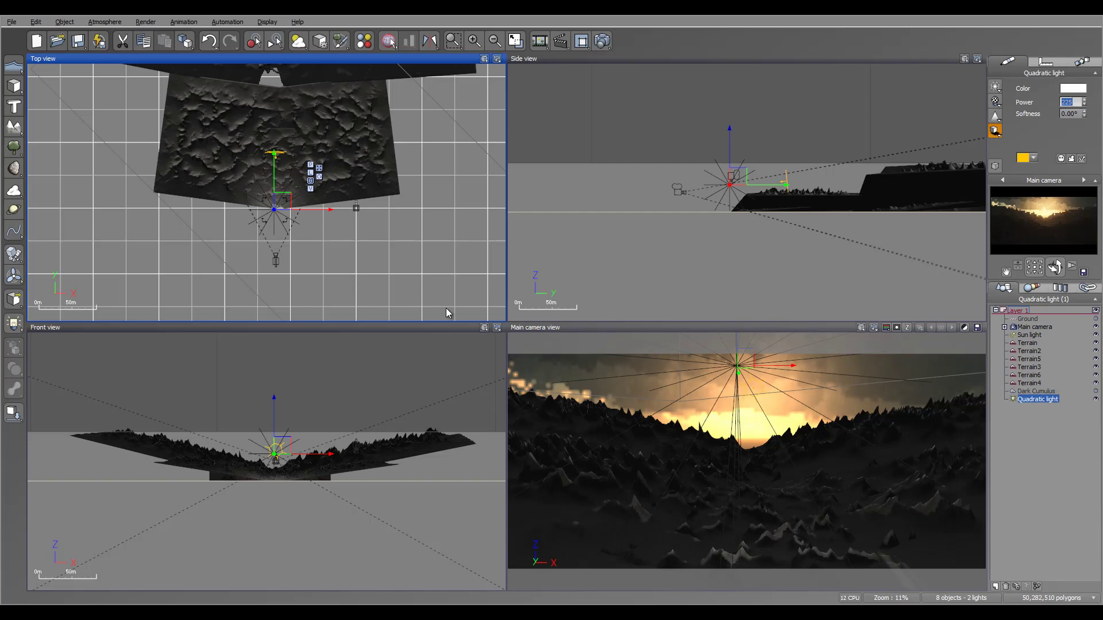
# Step: Test render the scene with the new quadratic light and close the render display
pyautogui.hotkey('ctrl', 'F9')
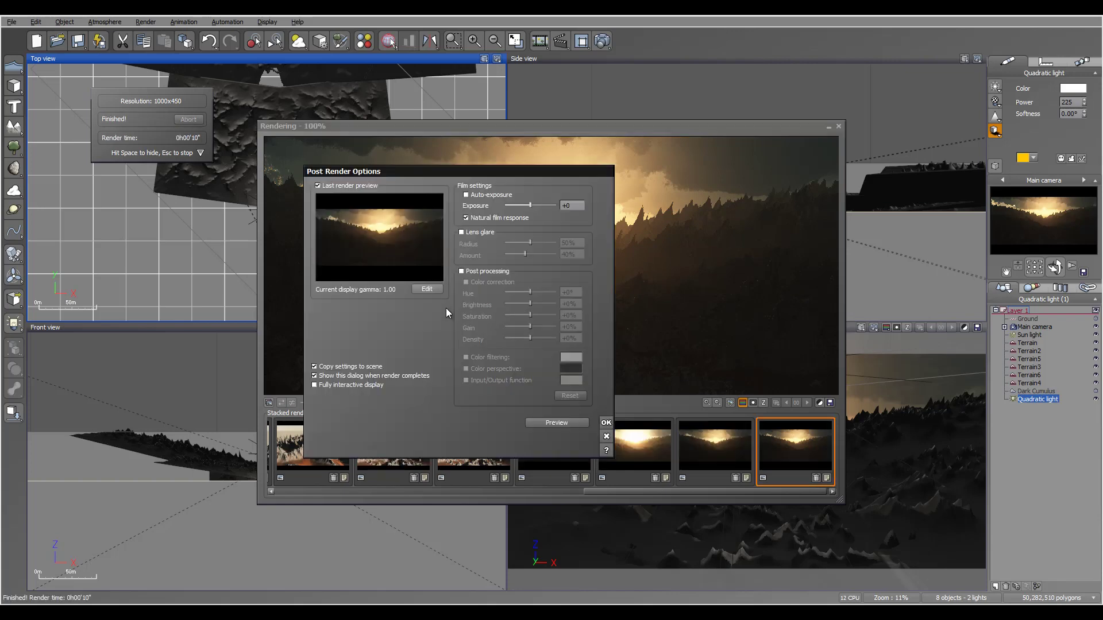
pyautogui.press('Return')
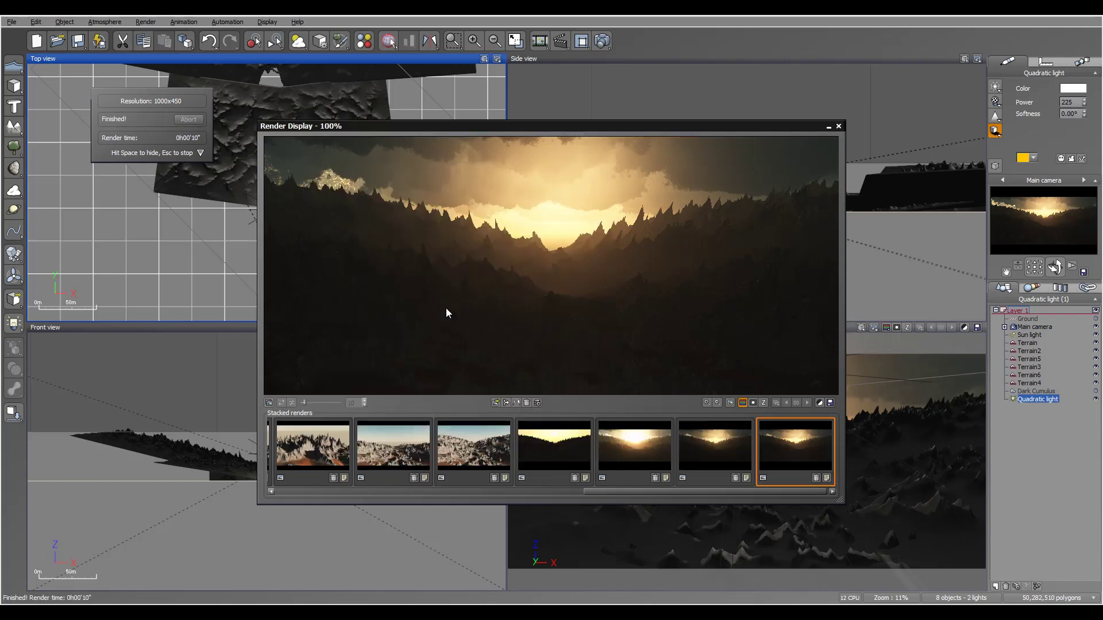
pyautogui.press('space')
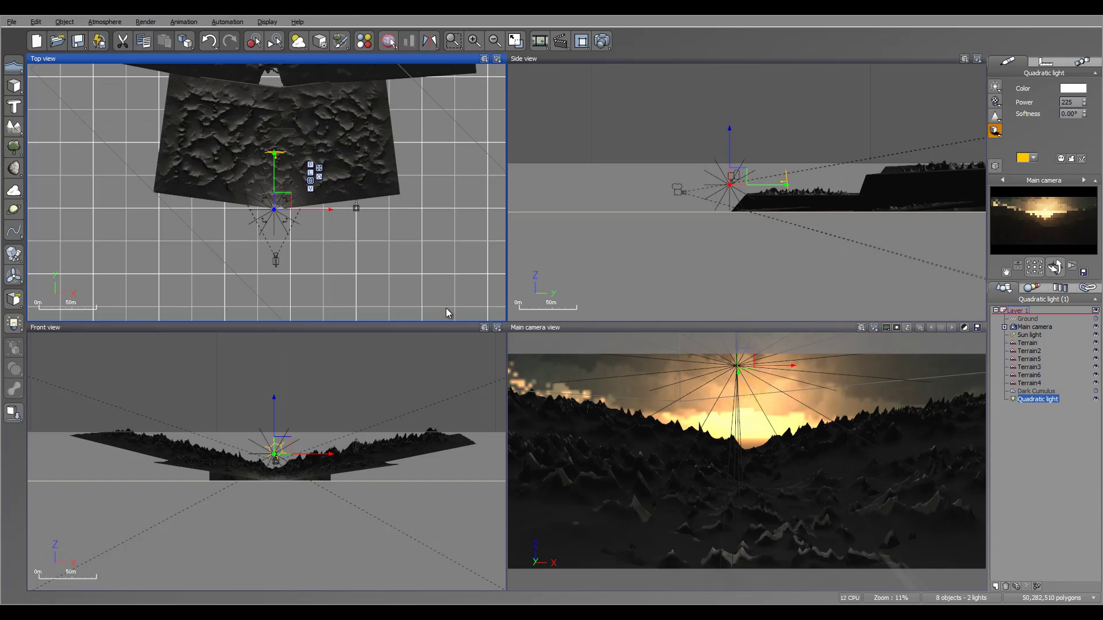
# Step: Select the Dark Cumulus cloud layer and shift it horizontally towards negative X in the top view
pyautogui.click(446, 312)
pyautogui.moveTo(447, 310); pyautogui.dragTo(555, 318, button='right')
pyautogui.scroll(-2, 447, 309)
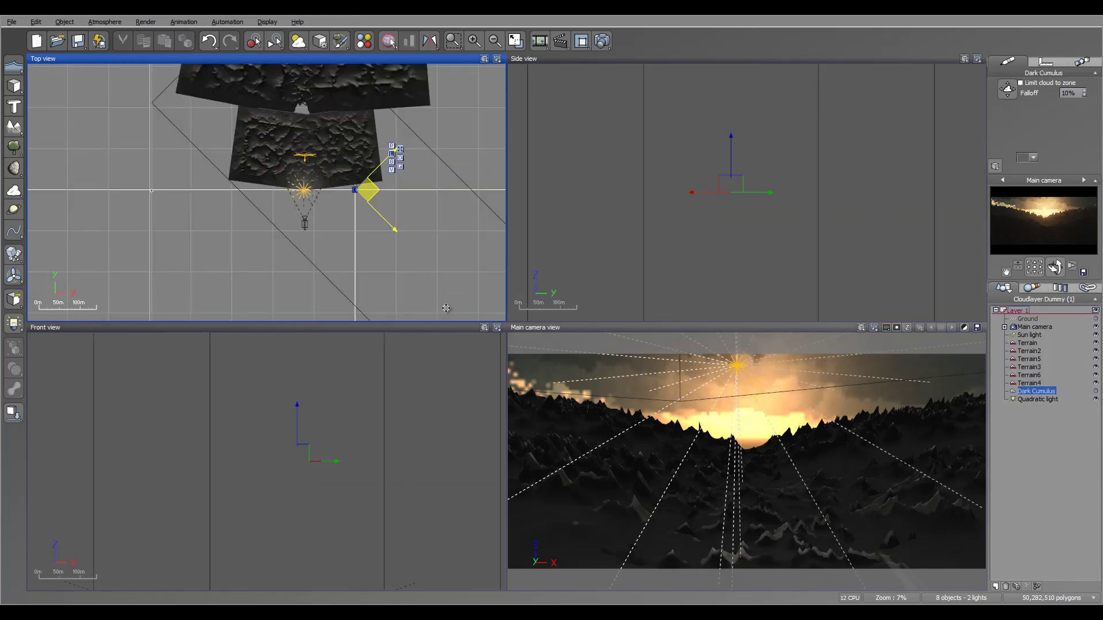
pyautogui.moveTo(446, 308); pyautogui.dragTo(381, 302)
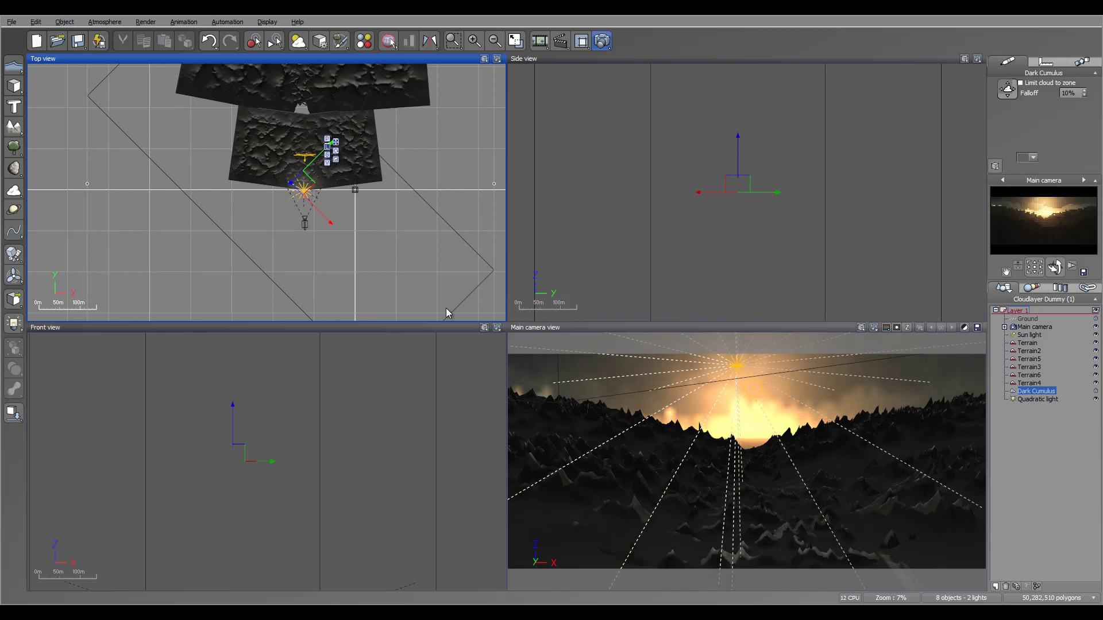
# Step: Render the main camera view to check the shifted Dark Cumulus clouds, and close the render display
pyautogui.hotkey('ctrl', 'F9')
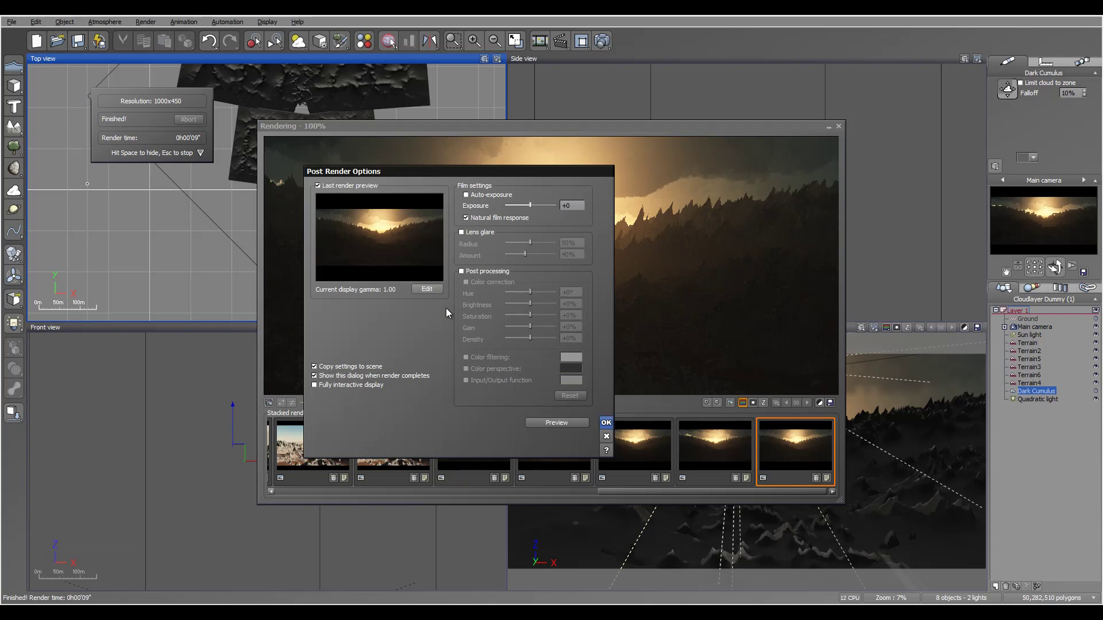
pyautogui.press('Return')
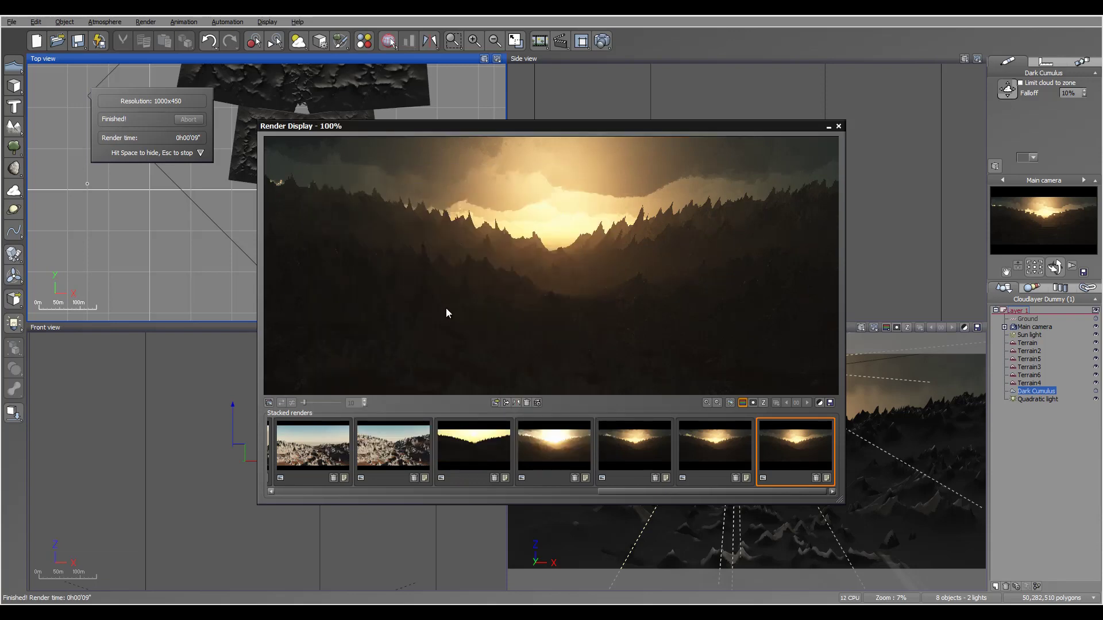
pyautogui.press('Escape')
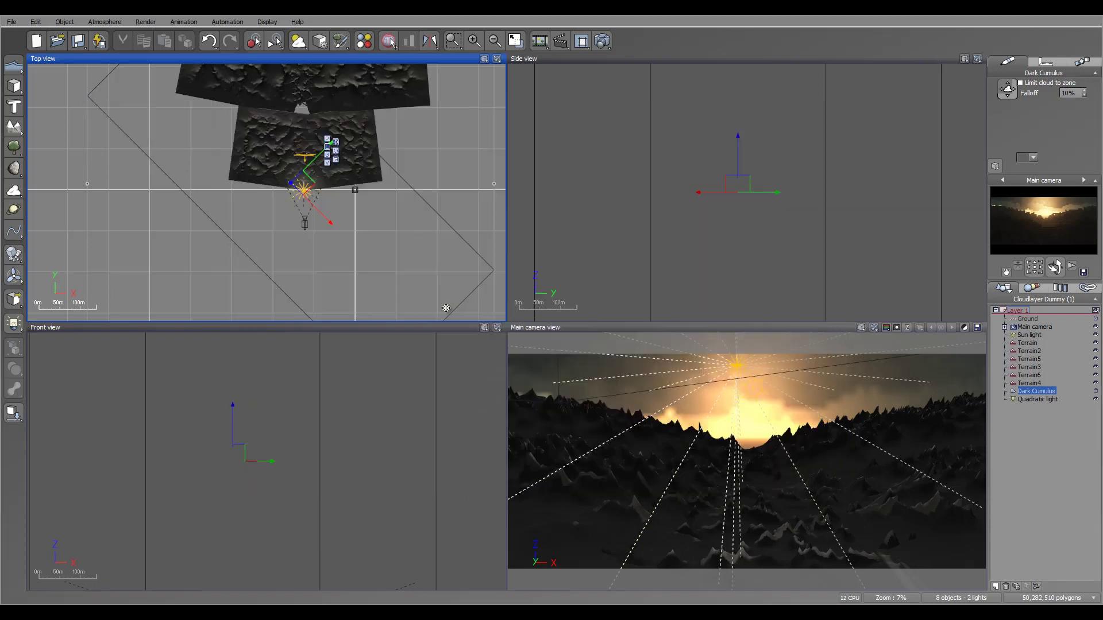
# Step: Select the sun light and apply shadow-mapped shadows with a map size of 512 in its shadow settings
pyautogui.press('Tab')
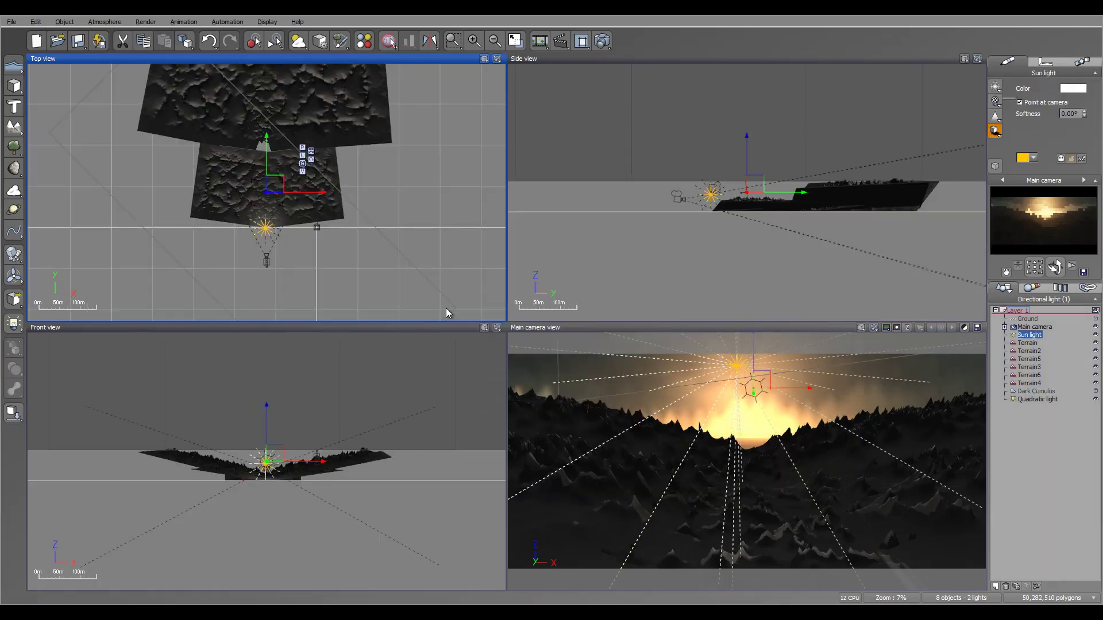
pyautogui.click(1034, 158)
pyautogui.click(1029, 164)
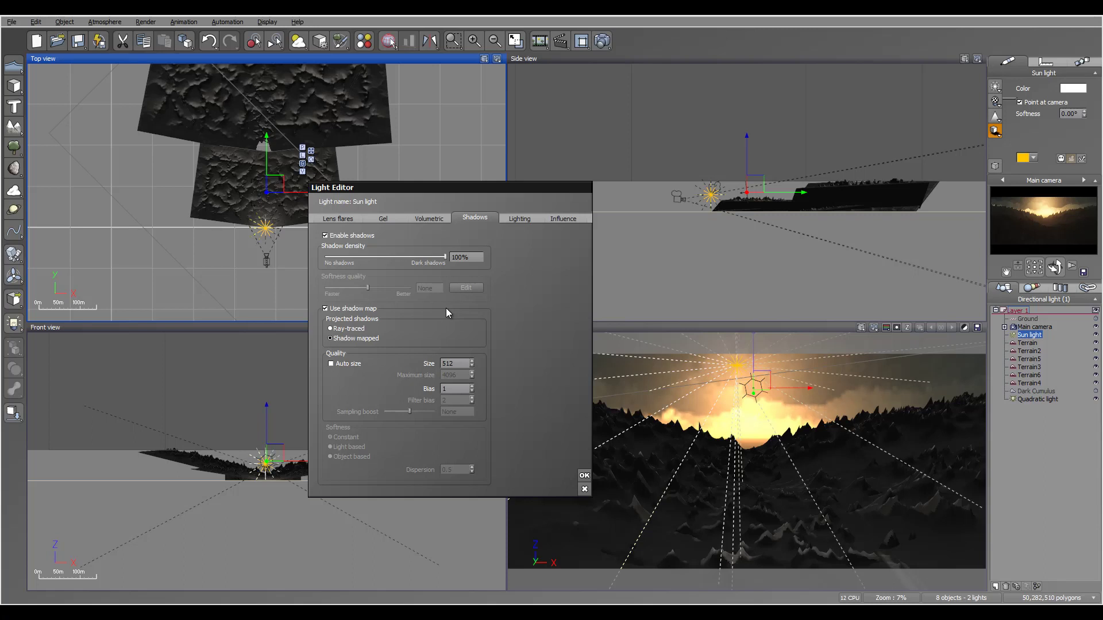
pyautogui.press('Return')
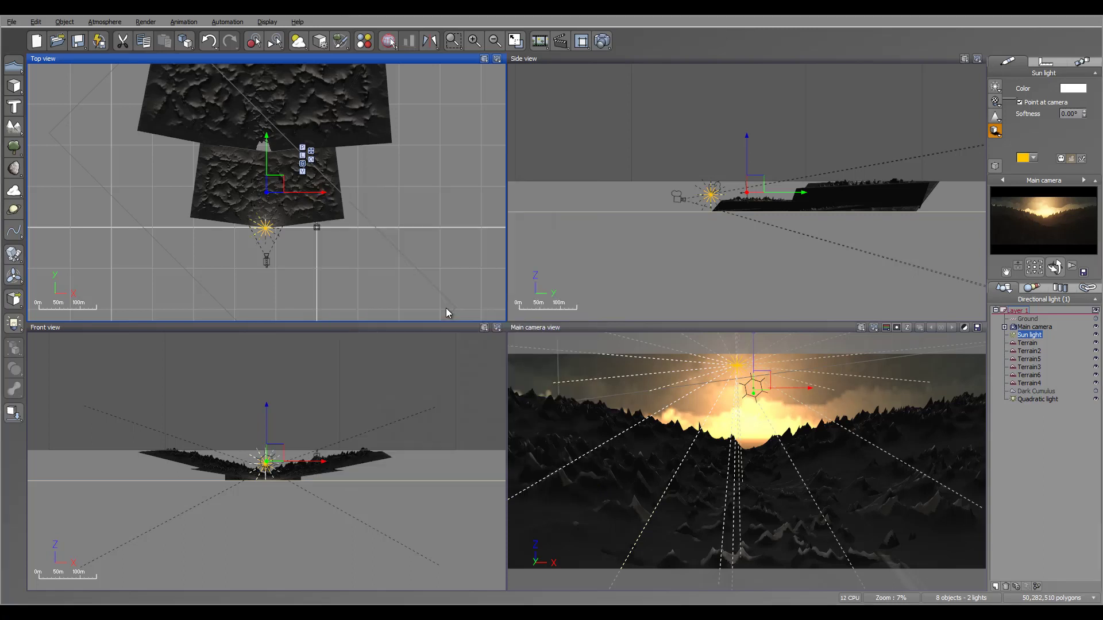
# Step: Change the atmosphere's ambient light color to a slightly brighter blue and accept the atmosphere settings
pyautogui.hotkey('alt', 'a')
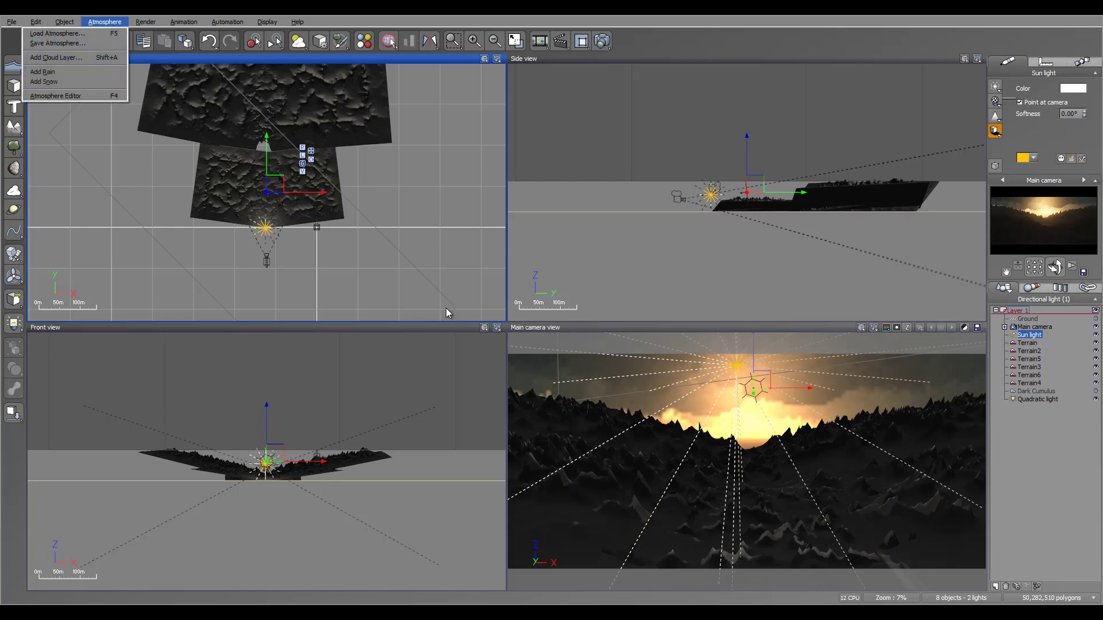
pyautogui.press('Up')
pyautogui.press('Return')
pyautogui.hotkey('ctrl', 'shift', 'Tab')
pyautogui.hotkey('ctrl', 'shift', 'Tab')
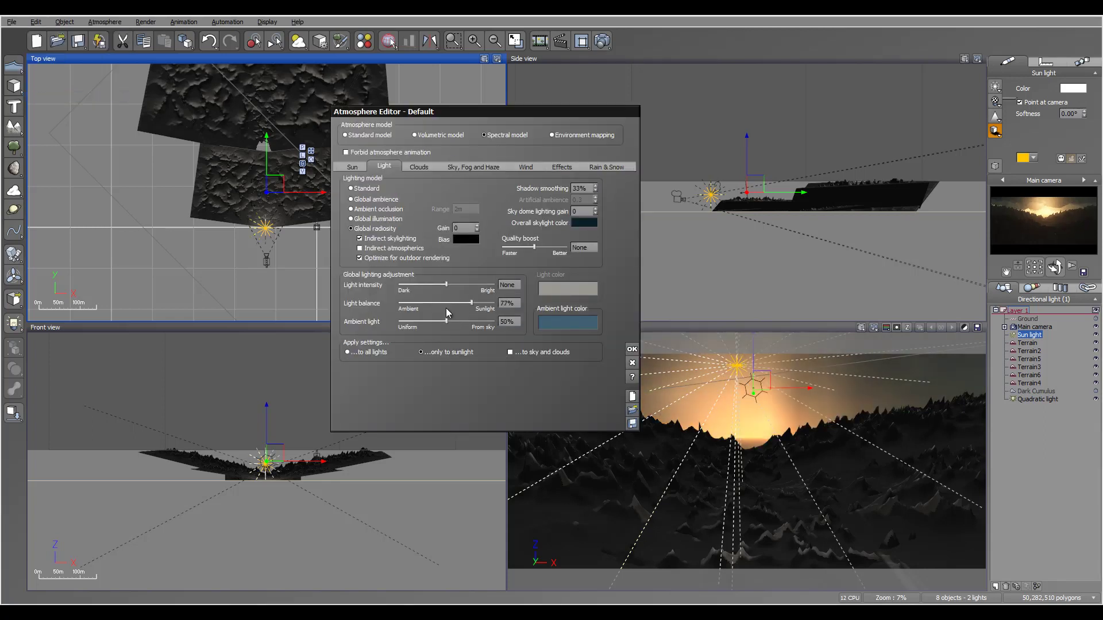
pyautogui.rightClick(568, 323)
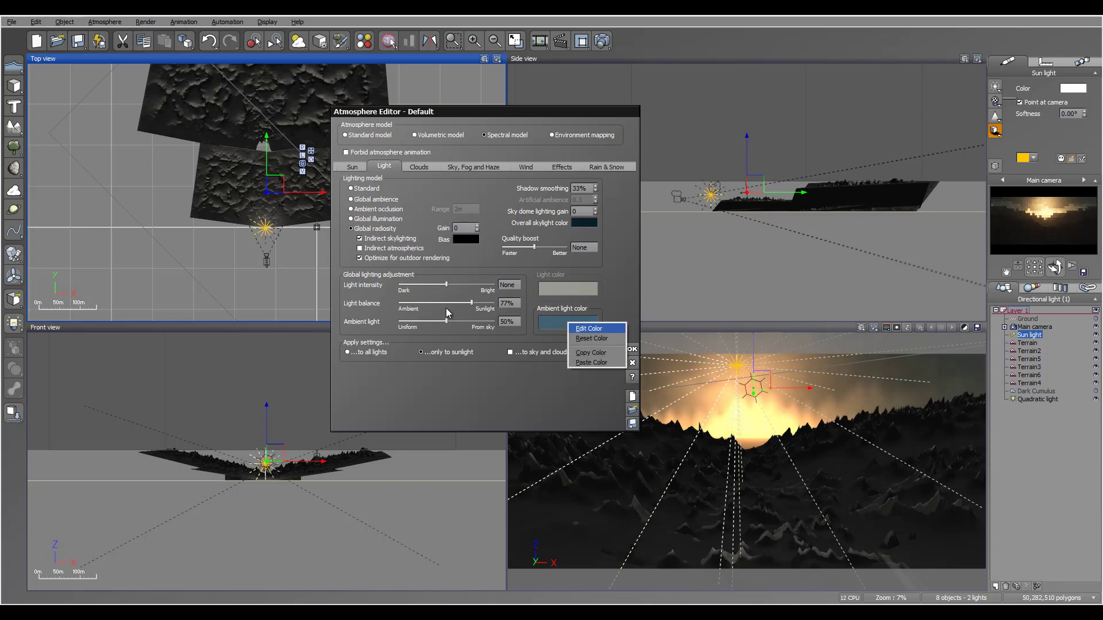
pyautogui.press('Return')
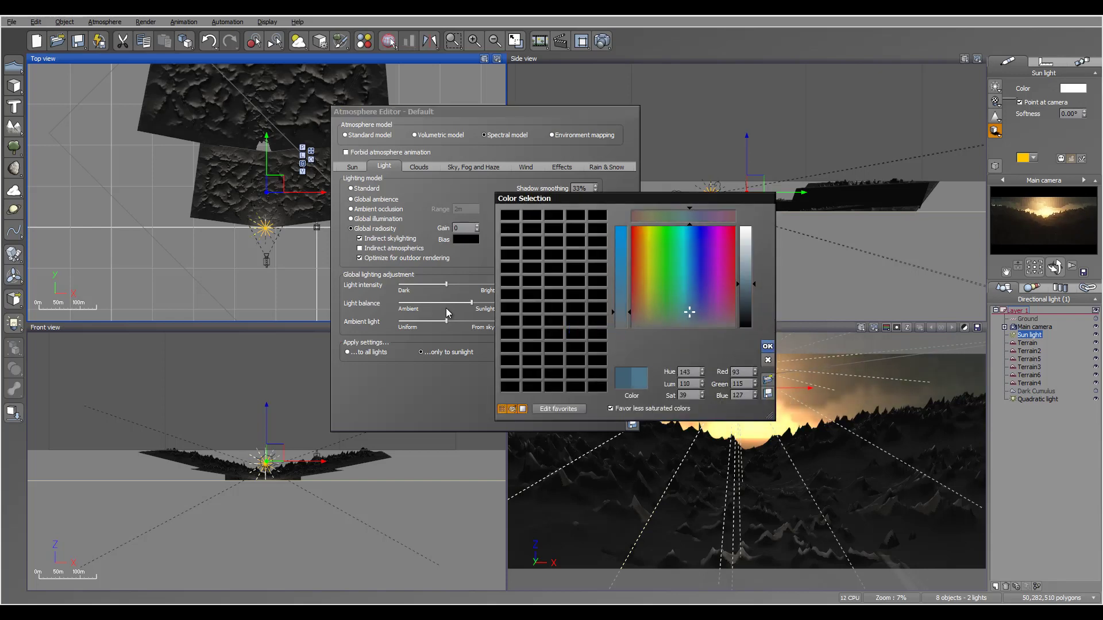
pyautogui.press('Return')
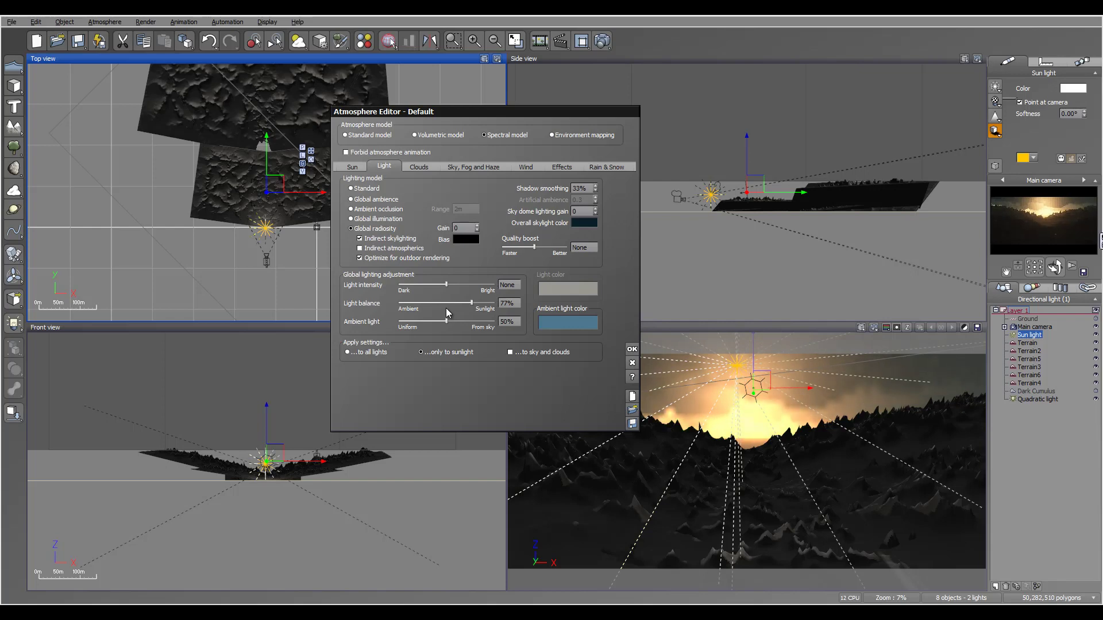
pyautogui.click(632, 348)
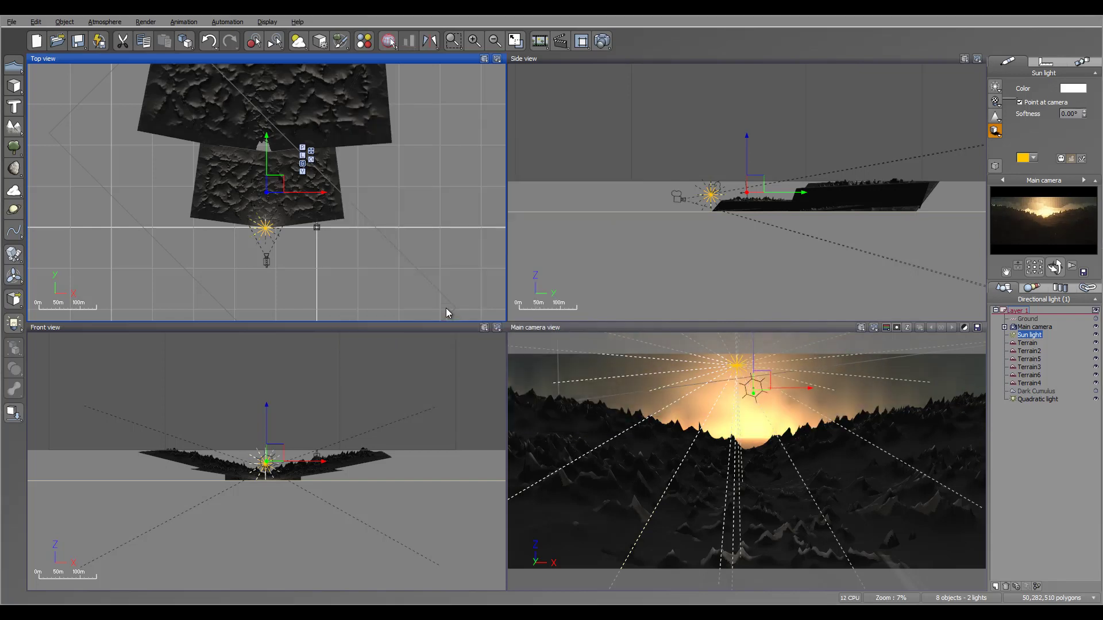
# Step: Raise the sun light slightly above the valley and nudge it a little towards negative X
pyautogui.scroll(5, 446, 312)
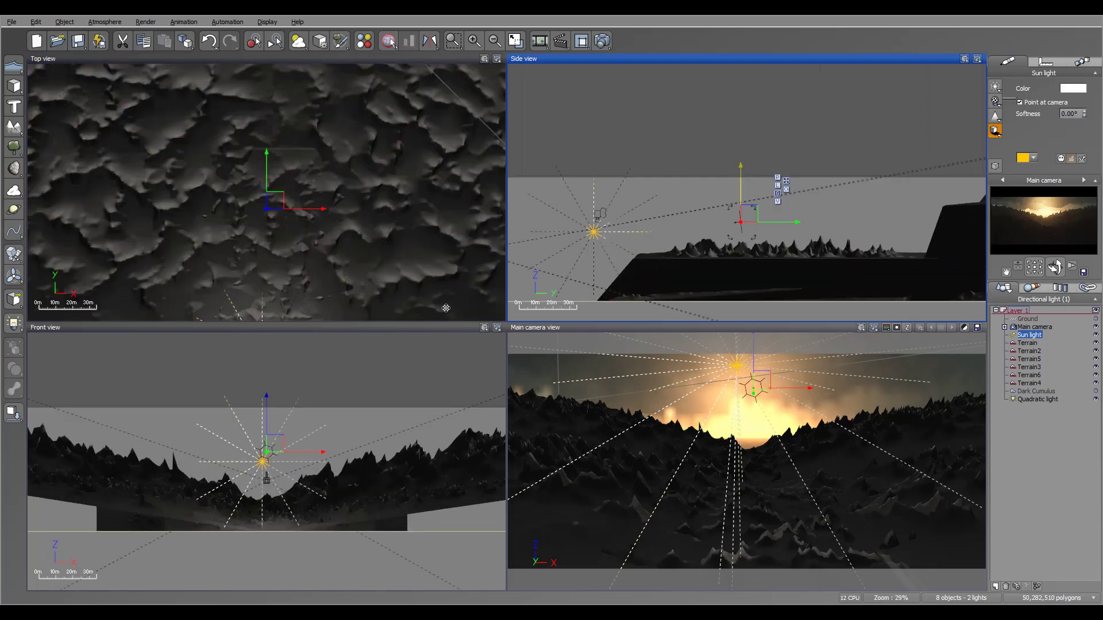
pyautogui.press('Up')
pyautogui.press('Up')
pyautogui.press('Up')
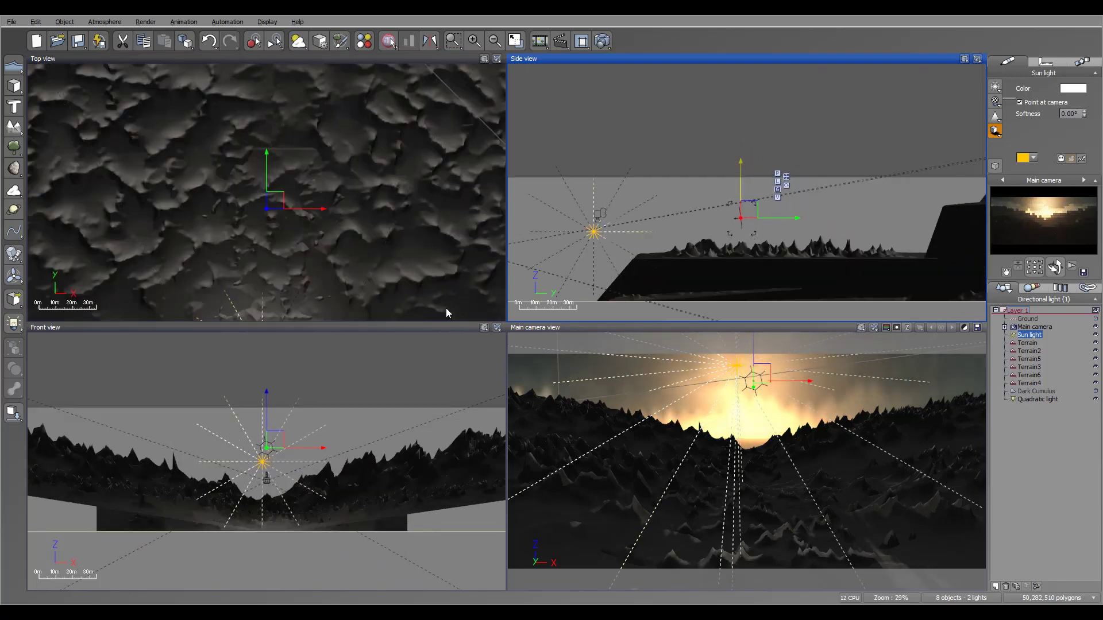
pyautogui.moveTo(447, 313); pyautogui.dragTo(495, 319, button='right')
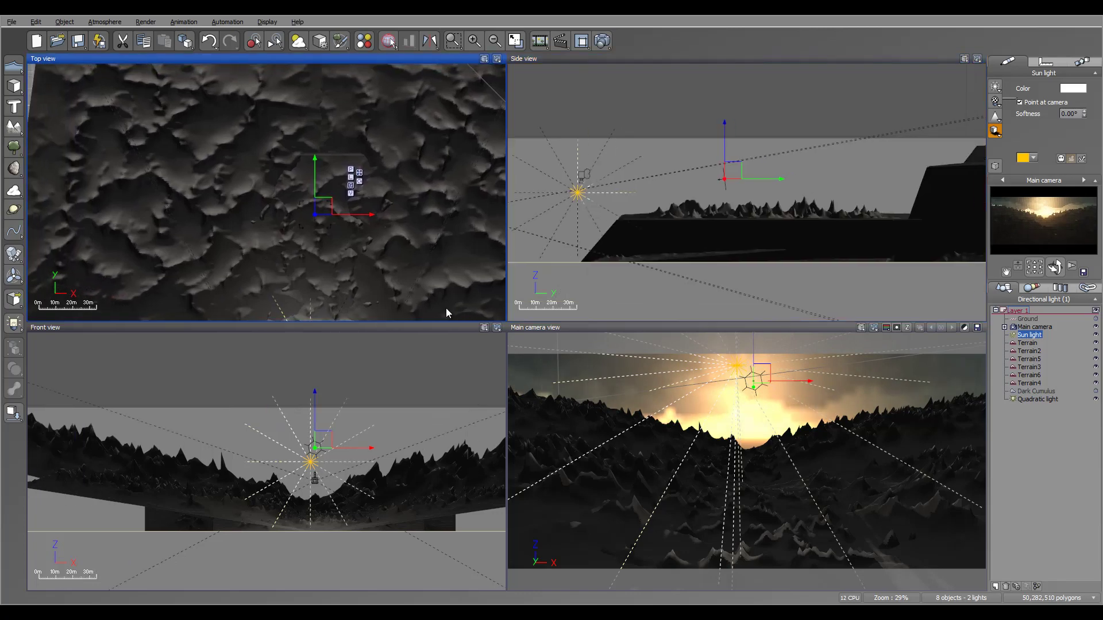
pyautogui.press('Left')
pyautogui.press('Left')
pyautogui.press('Left')
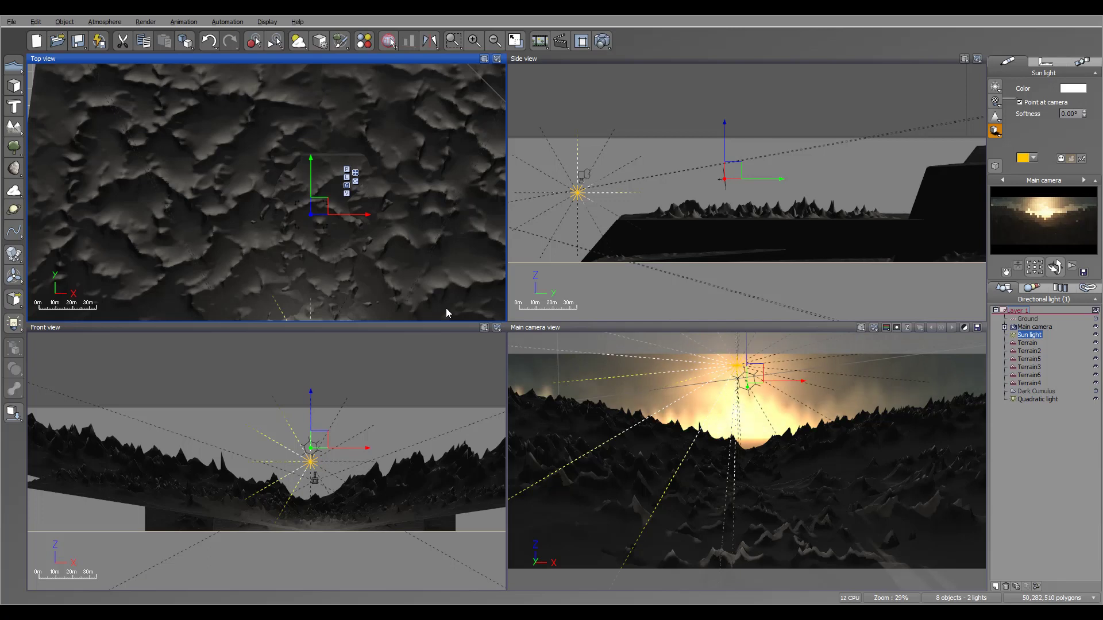
# Step: Test render the scene with the repositioned sun light and close the render display
pyautogui.hotkey('ctrl', 'F9')
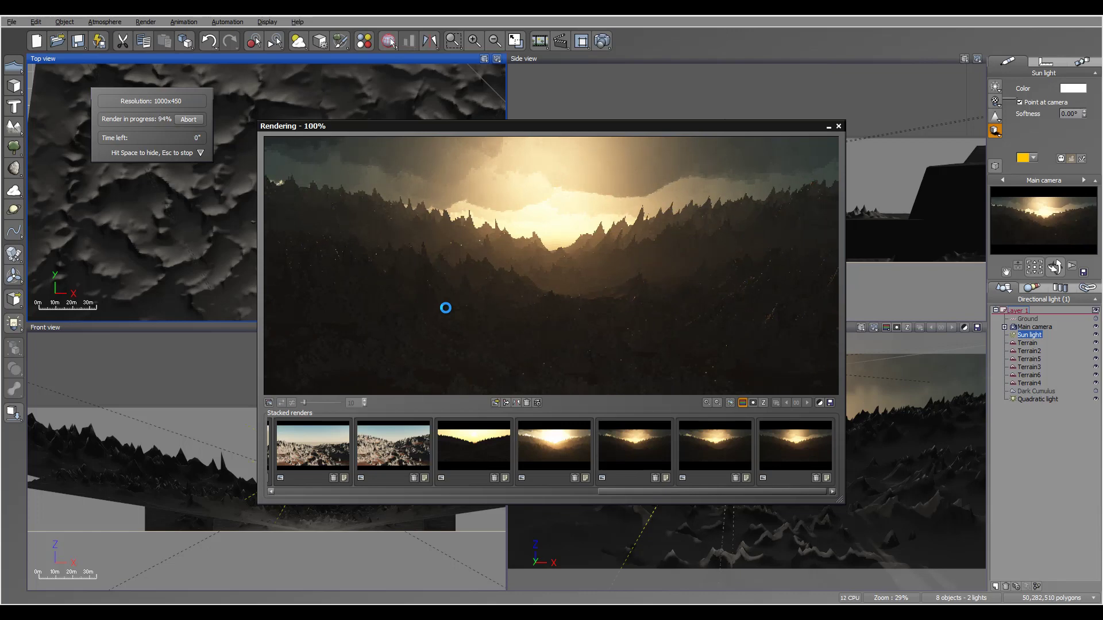
pyautogui.press('Return')
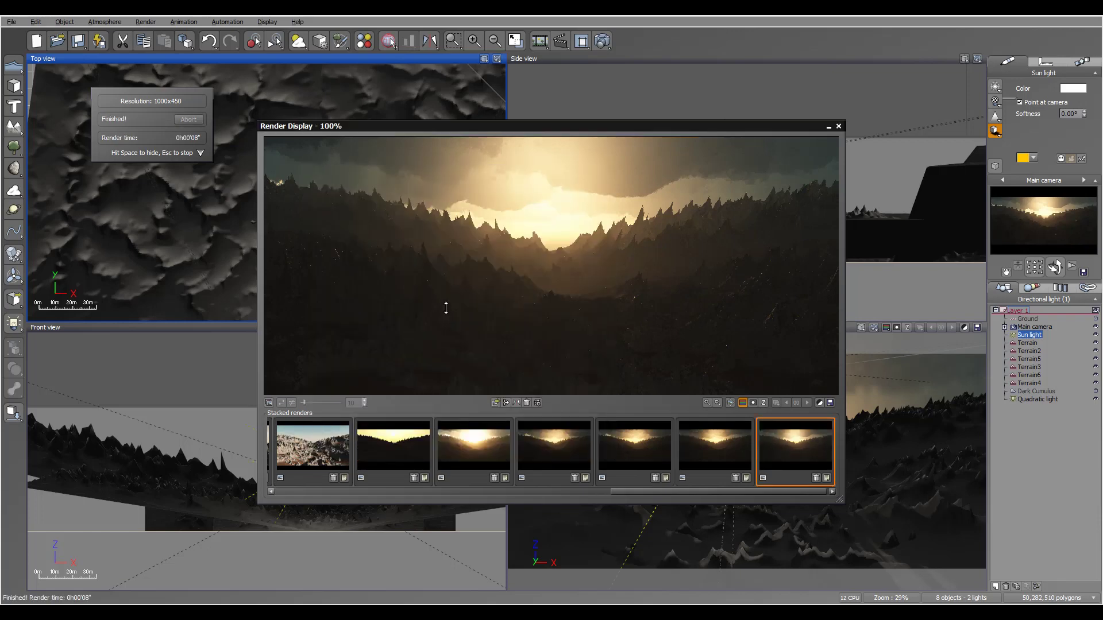
pyautogui.press('Escape')
# Step: Set the glow intensity in the atmosphere's fog and haze settings to 67%
pyautogui.hotkey('alt', 'a')
pyautogui.press('Up')
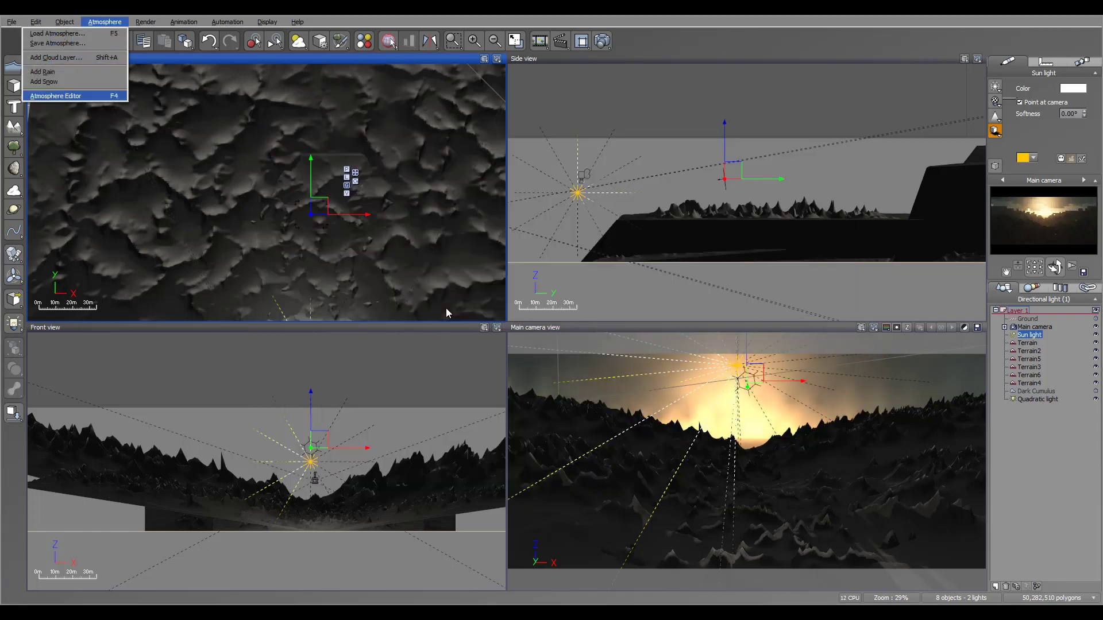
pyautogui.press('Return')
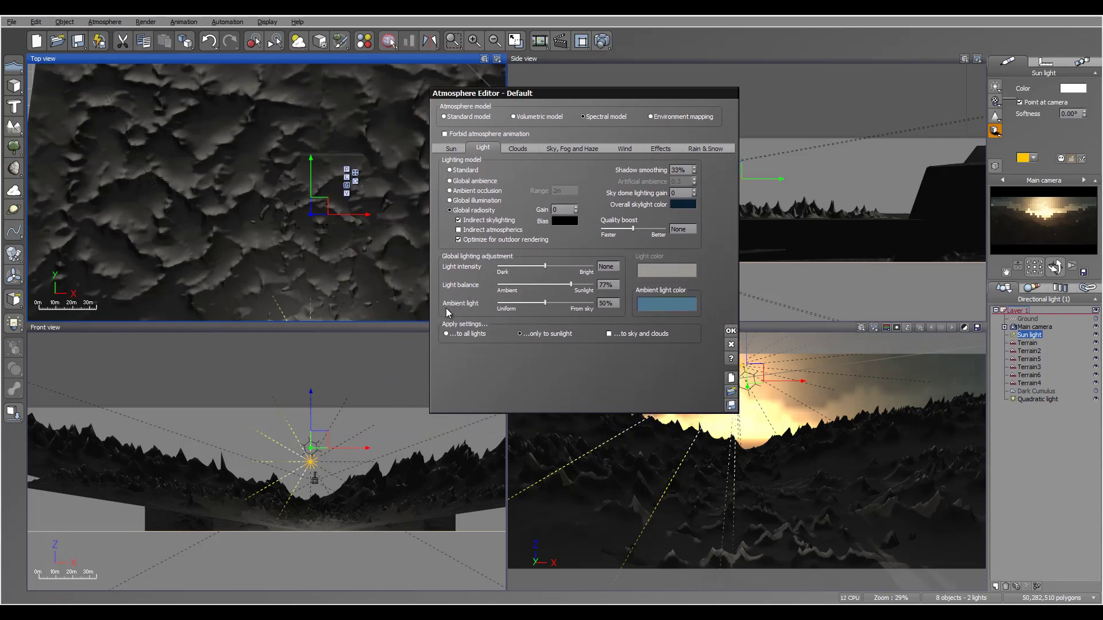
pyautogui.hotkey('ctrl', 'Tab')
pyautogui.hotkey('ctrl', 'Tab')
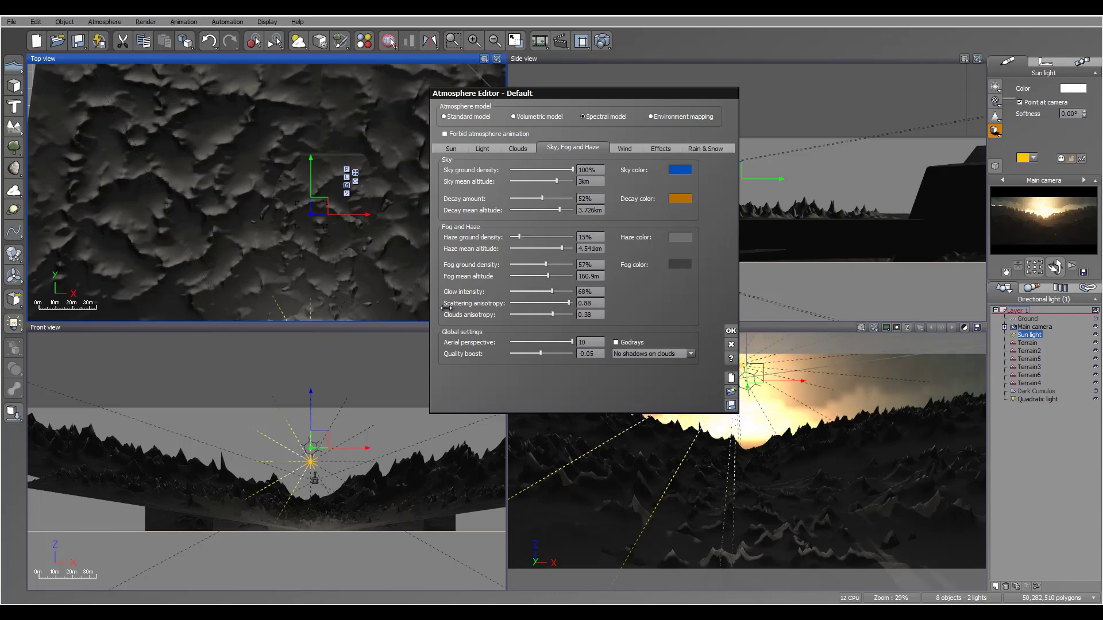
pyautogui.moveTo(555, 292); pyautogui.dragTo(538, 292)
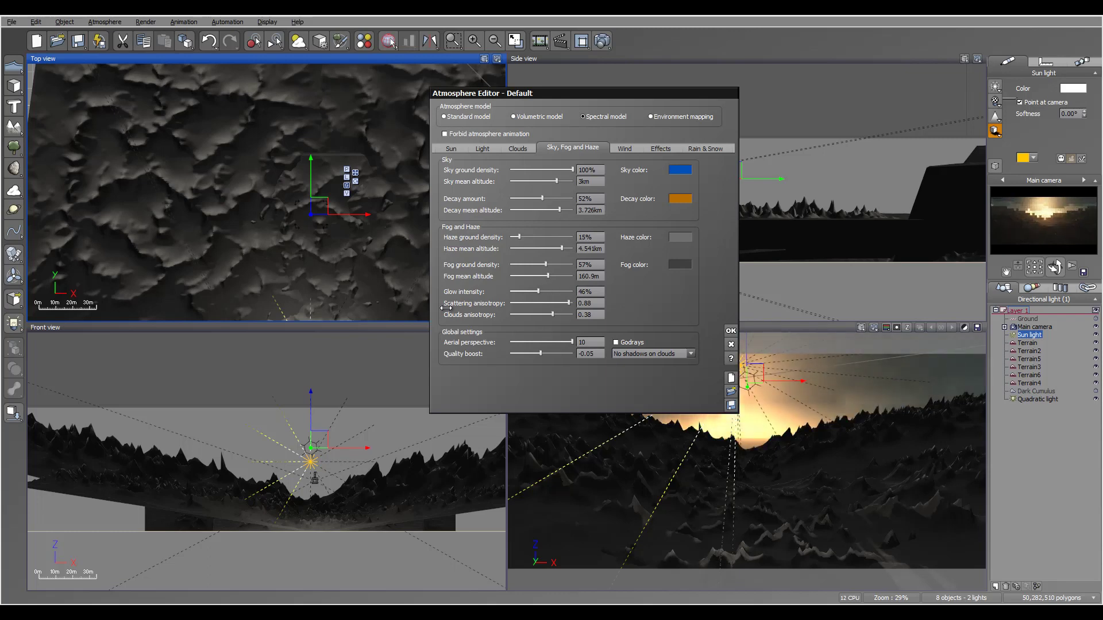
pyautogui.press('Right')
pyautogui.press('Right')
pyautogui.press('Right')
pyautogui.press('Right')
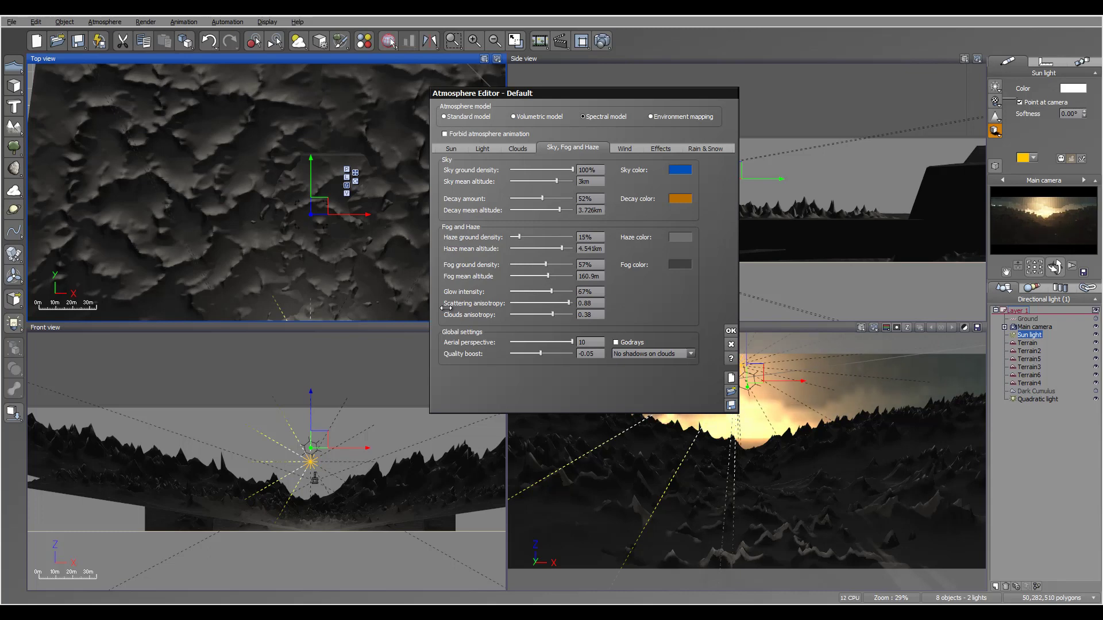
# Step: Set the fog ground density to 75%, the scattering anisotropy to 0.88 and the glow intensity to 55%
pyautogui.moveTo(546, 264); pyautogui.dragTo(558, 264)
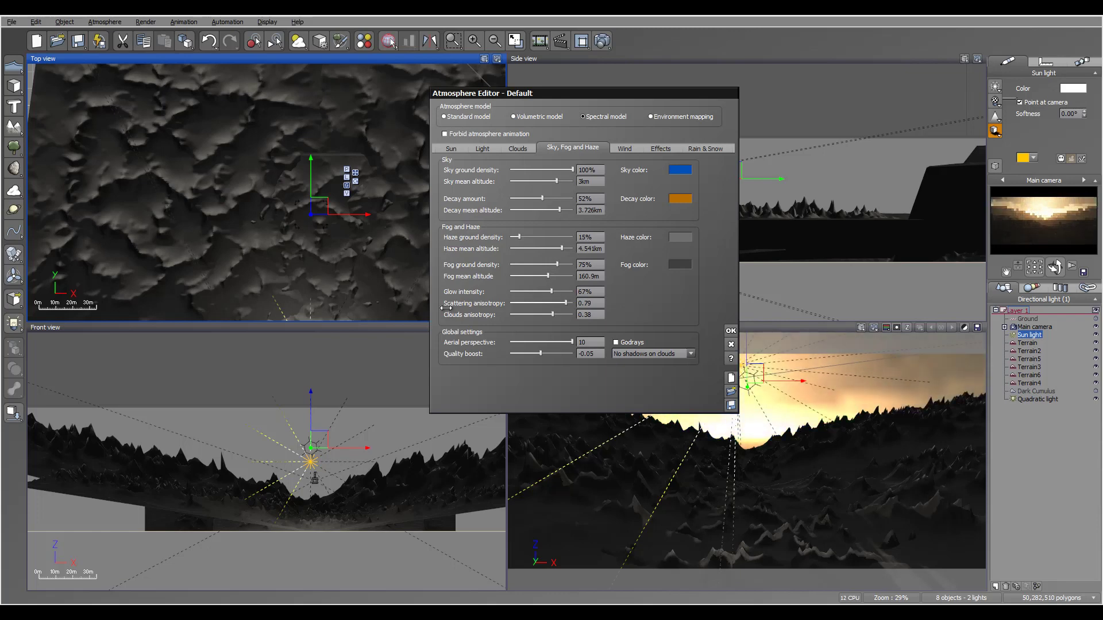
pyautogui.moveTo(447, 307); pyautogui.dragTo(452, 307)
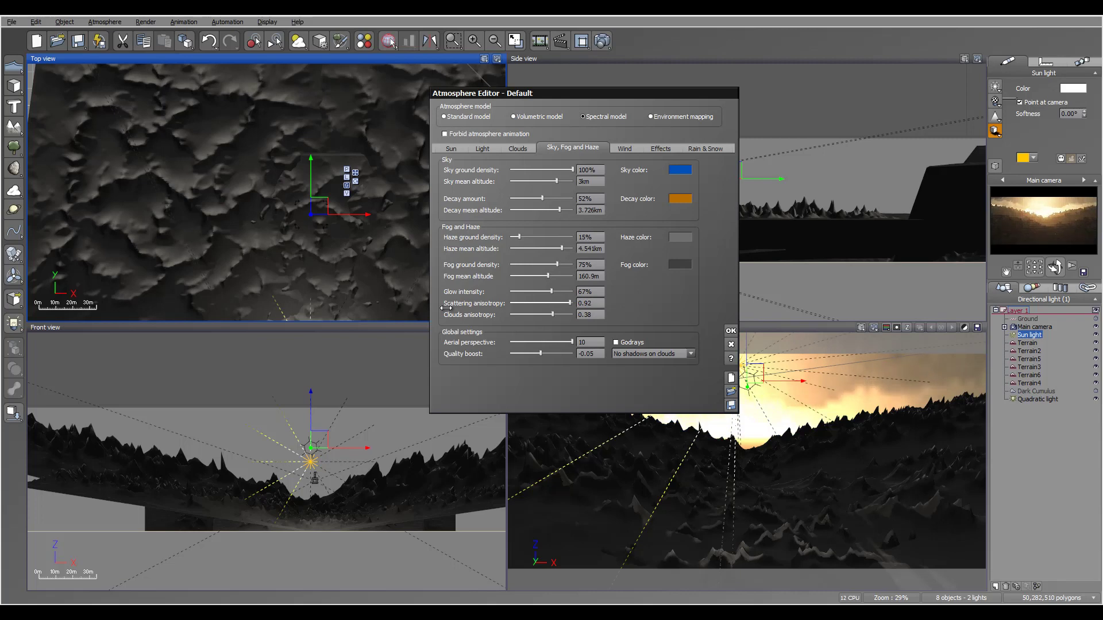
pyautogui.moveTo(446, 308); pyautogui.dragTo(444, 308)
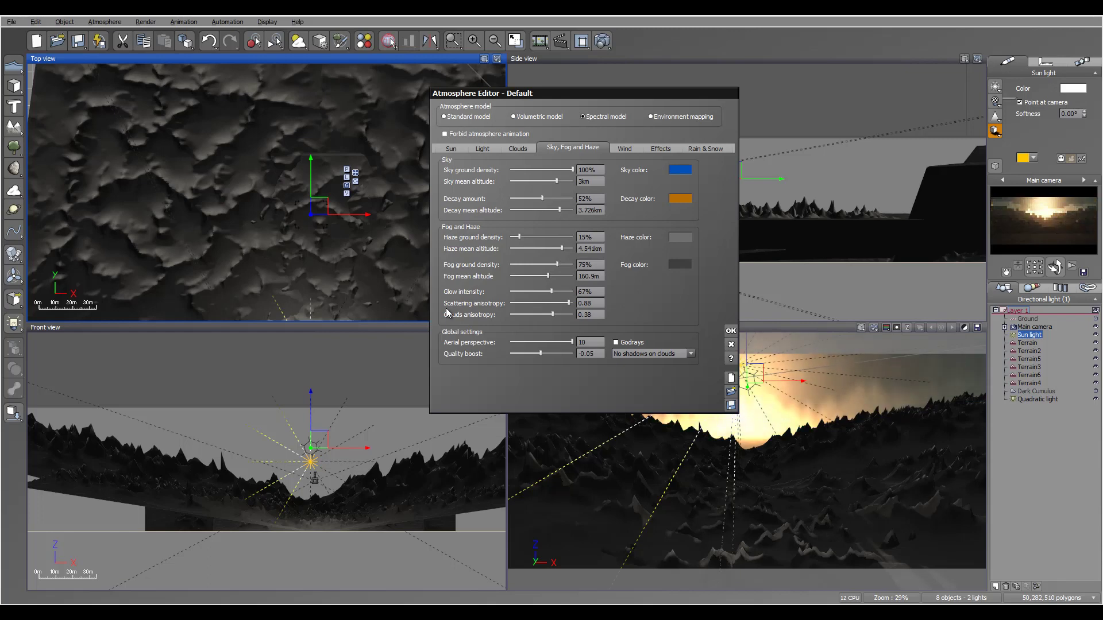
pyautogui.moveTo(446, 308); pyautogui.dragTo(441, 308)
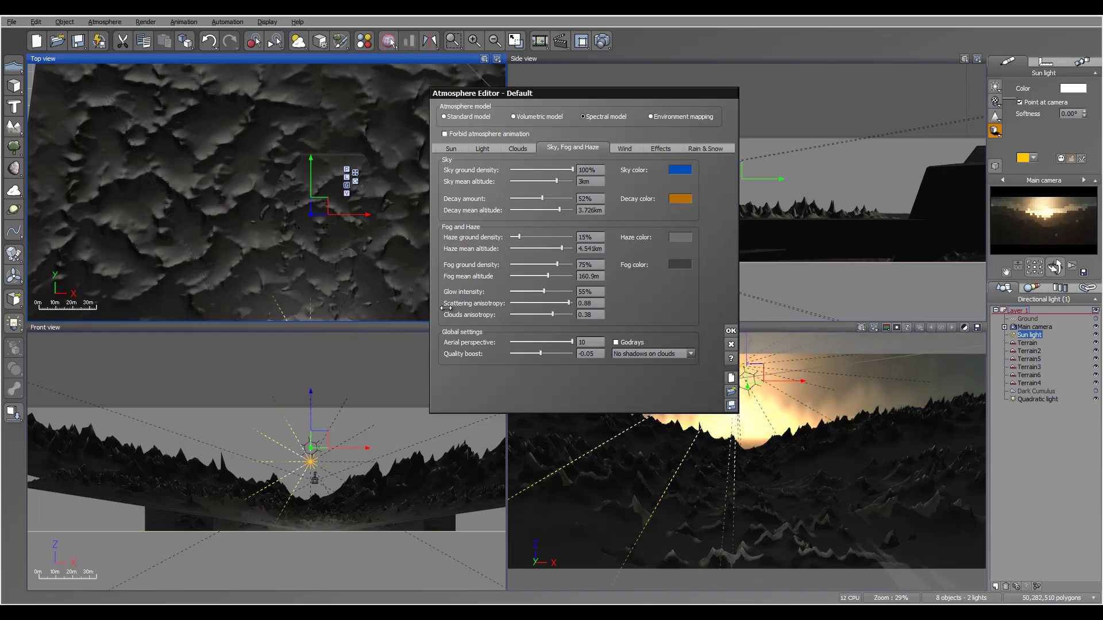
# Step: Set fog mean altitude to 201.1 m, fog ground density to 67%, decay mean altitude to 3.891 km and quality boost to None, accepting the atmosphere settings
pyautogui.moveTo(447, 308); pyautogui.dragTo(448, 308)
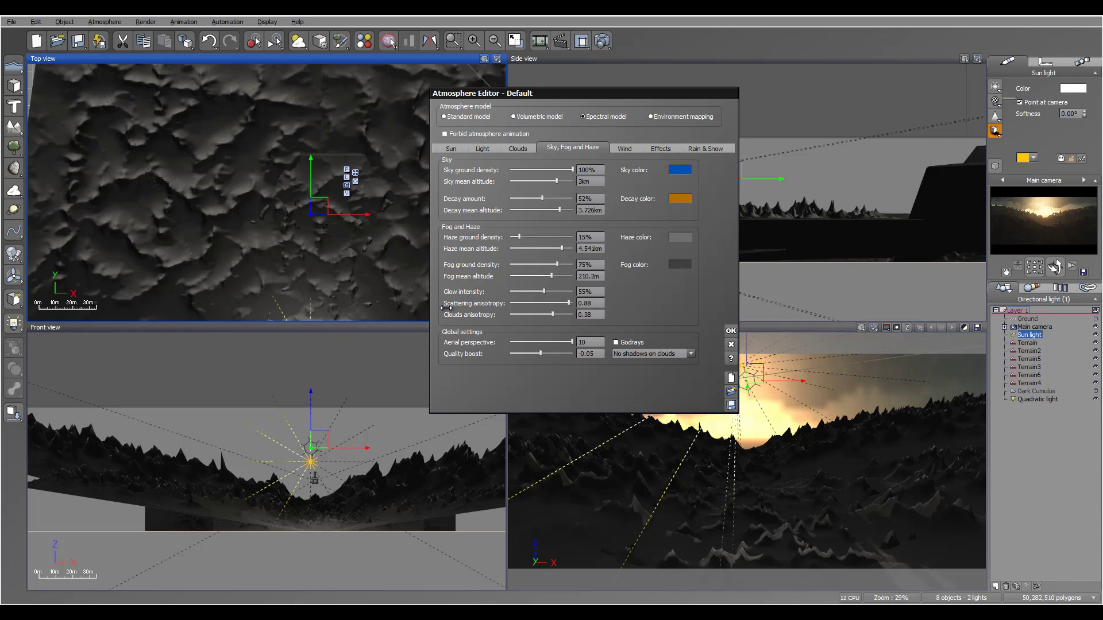
pyautogui.moveTo(558, 264); pyautogui.dragTo(554, 264)
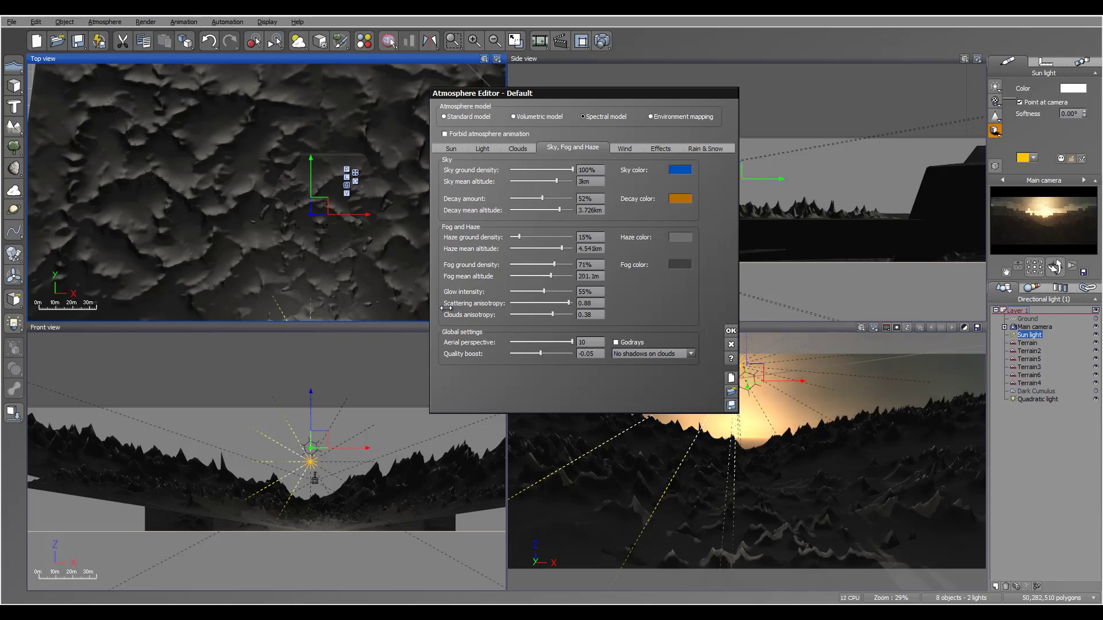
pyautogui.moveTo(447, 308); pyautogui.dragTo(446, 308)
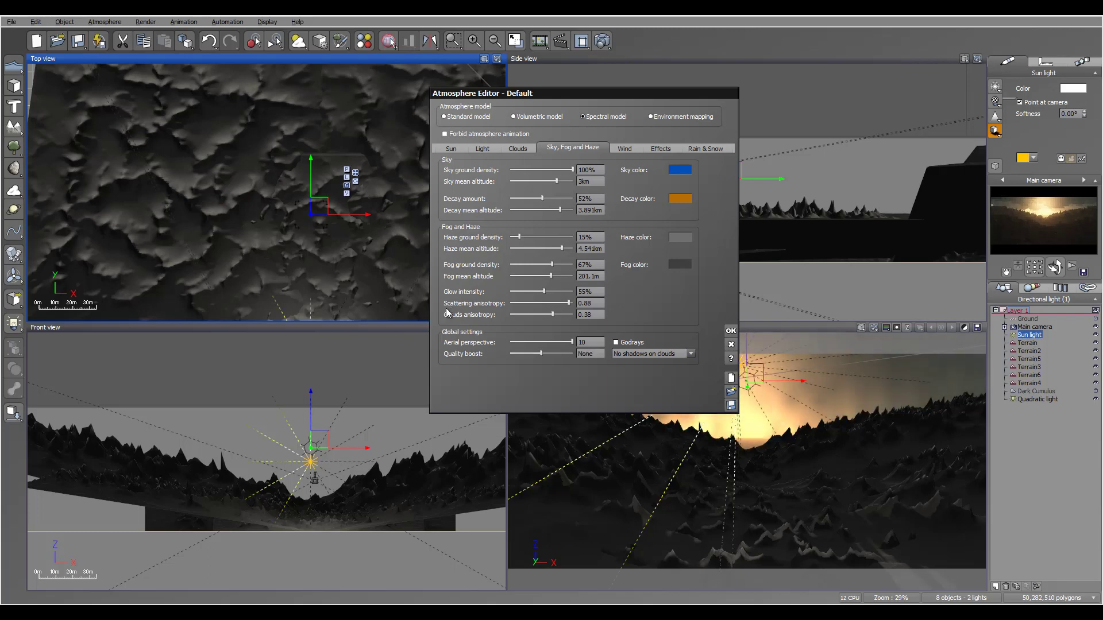
pyautogui.hotkey('ctrl', 'shift', 'Tab')
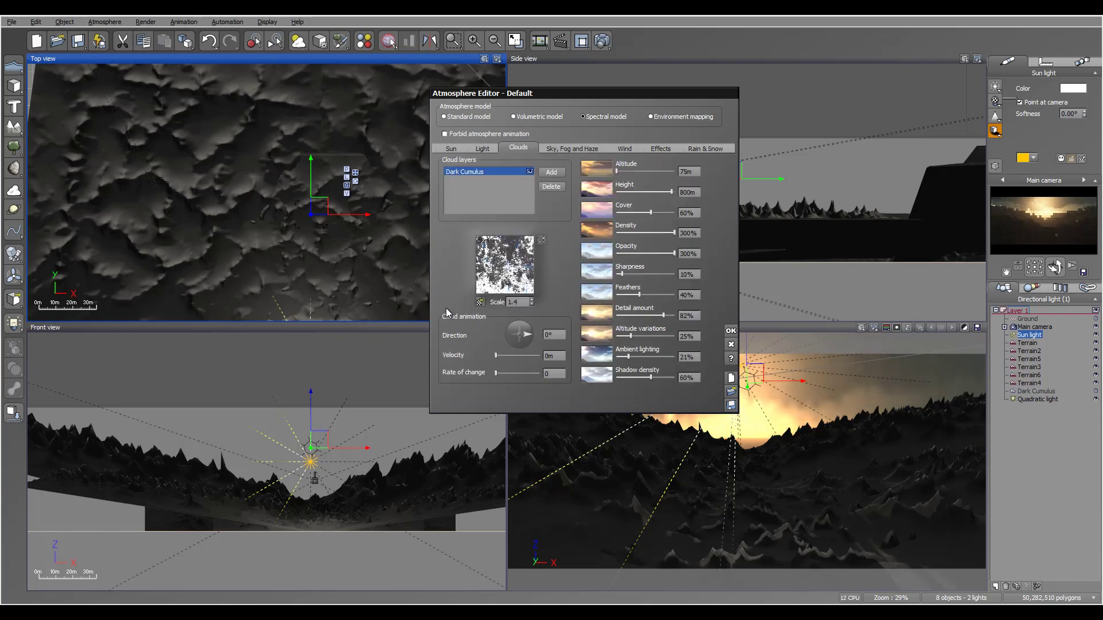
pyautogui.hotkey('ctrl', 'shift', 'Tab')
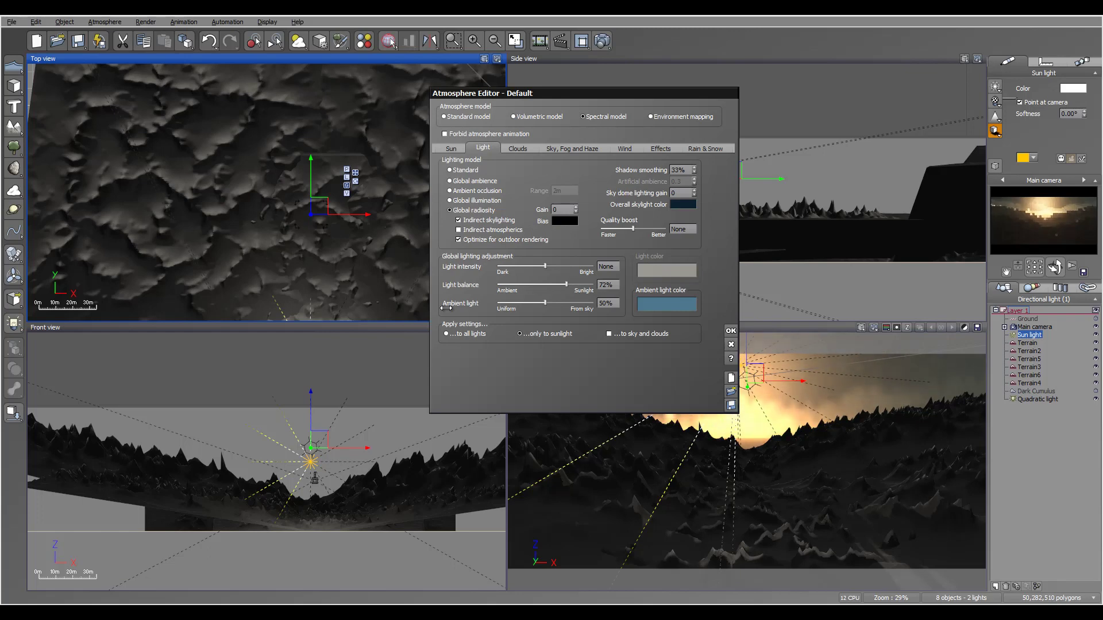
pyautogui.press('Return')
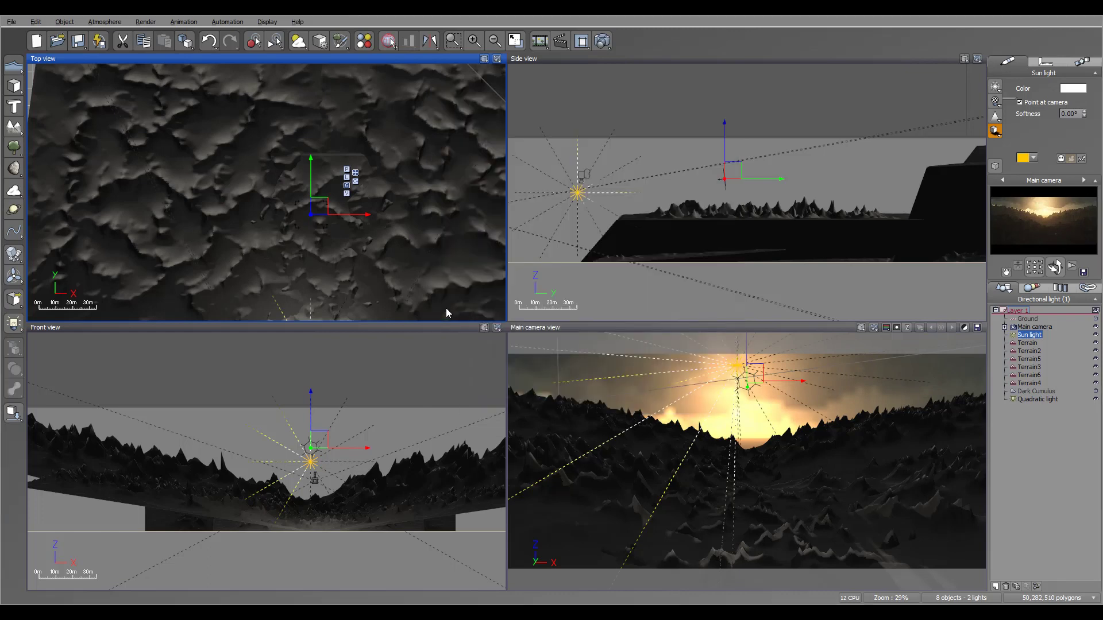
# Step: Lower the sun light slightly along Z above the valley
pyautogui.press('Up')
pyautogui.press('Up')
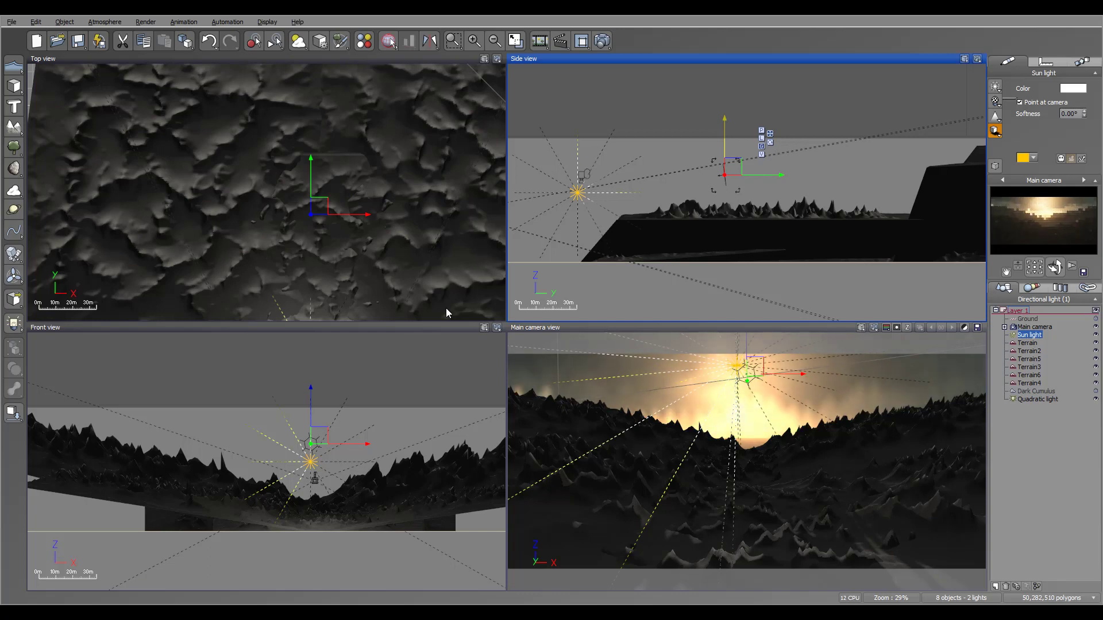
pyautogui.hotkey('ctrl', 'z')
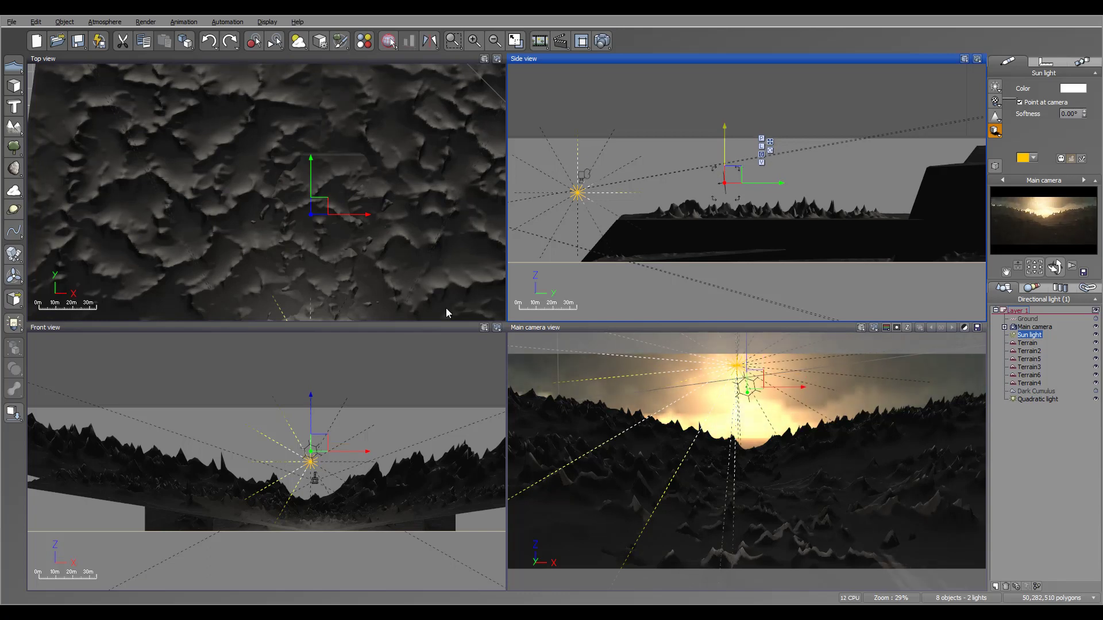
pyautogui.hotkey('ctrl', 'y')
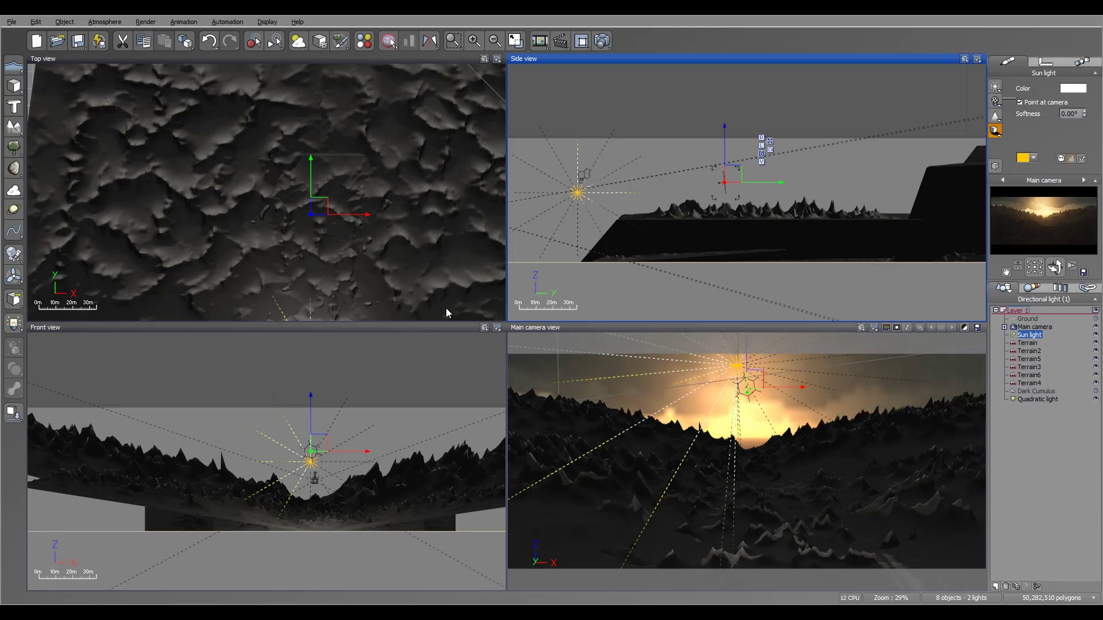
# Step: Test render the scene with the lowered sun and adjusted fog, accept the post render options and close the render display
pyautogui.press('F9')
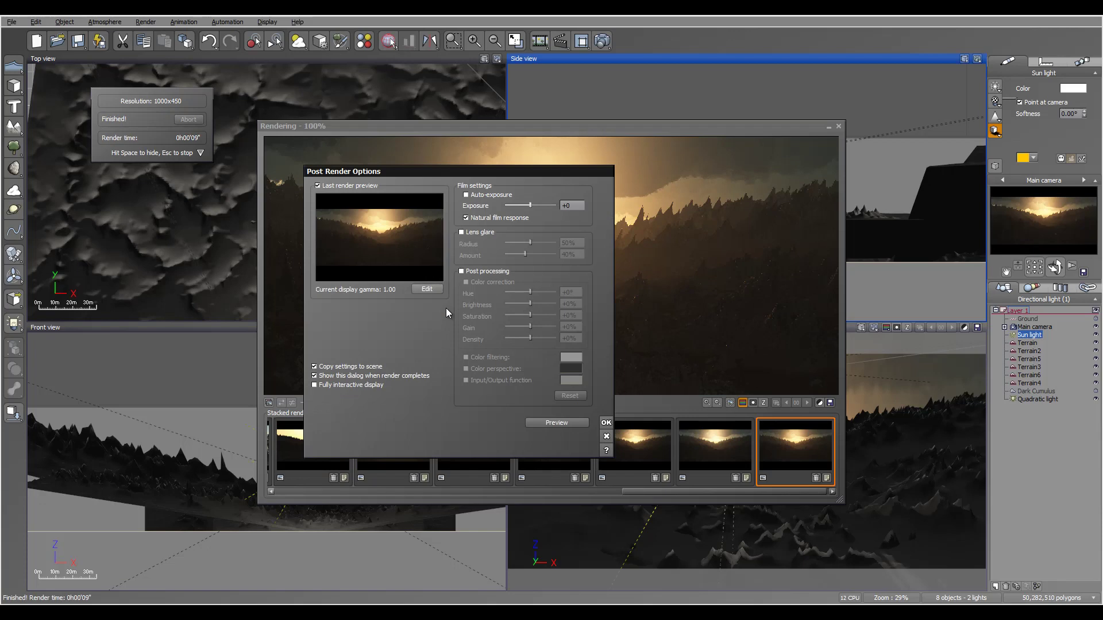
pyautogui.press('Return')
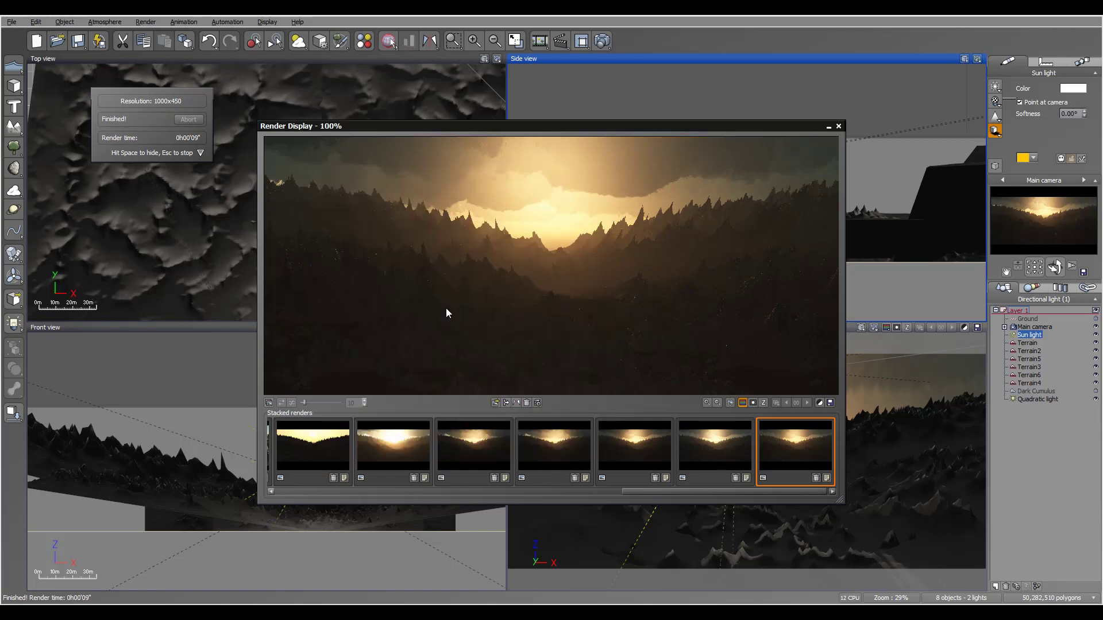
pyautogui.press('Escape')
# Step: Set the render quality to Superior and the picture size to 2000 x 900 pixels with locked proportions, and start the render
pyautogui.hotkey('ctrl', 'F9')
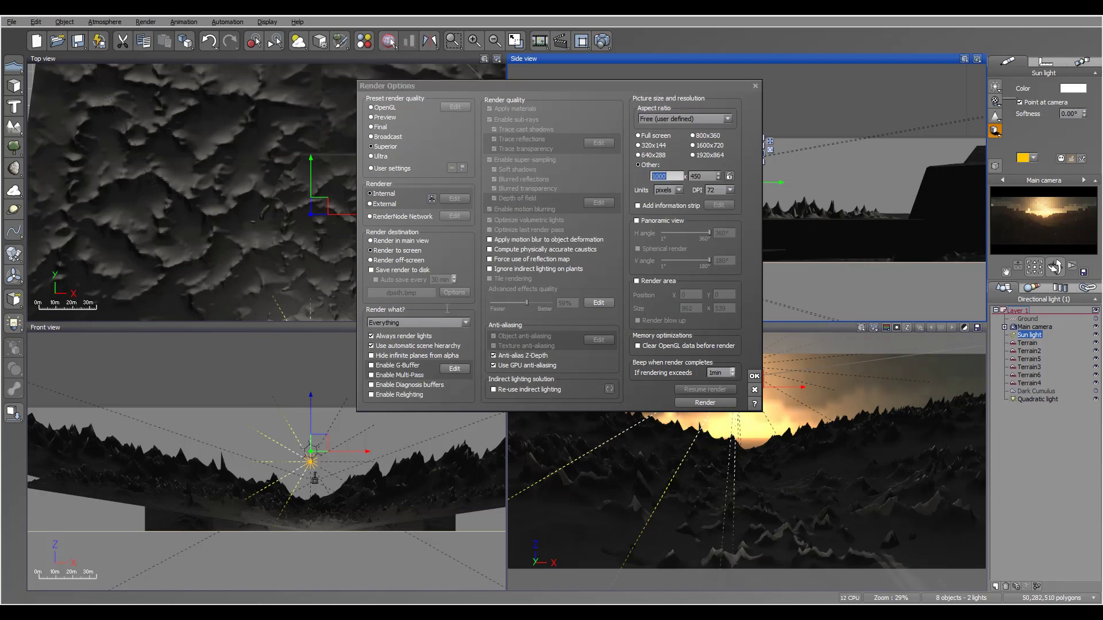
pyautogui.write('200')
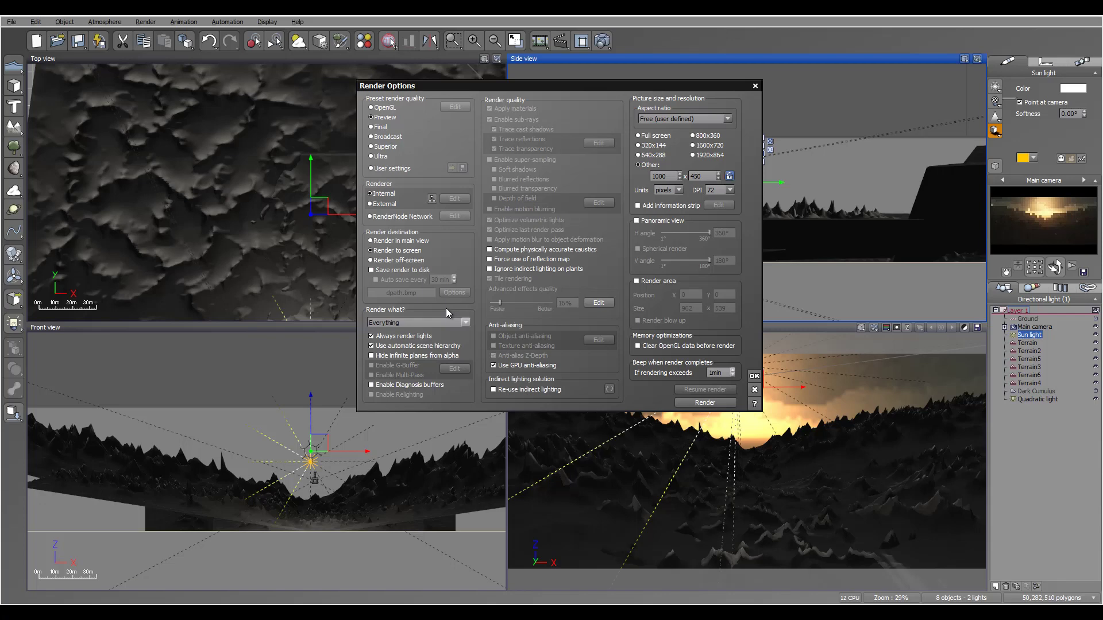
pyautogui.click(665, 176)
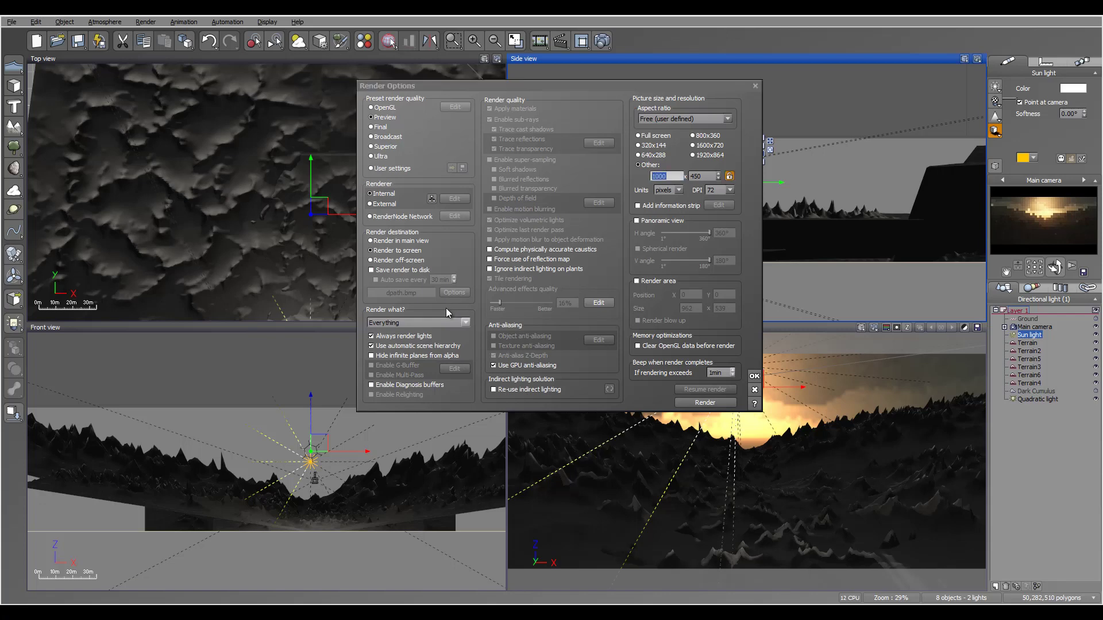
pyautogui.write('2000')
pyautogui.click(385, 146)
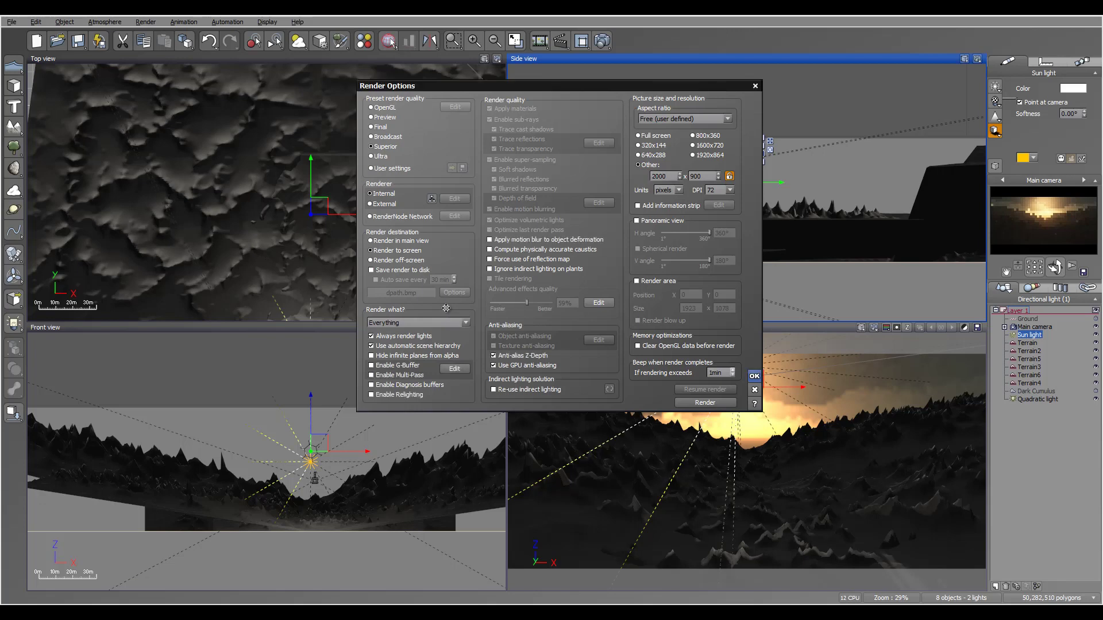
pyautogui.press('Return')
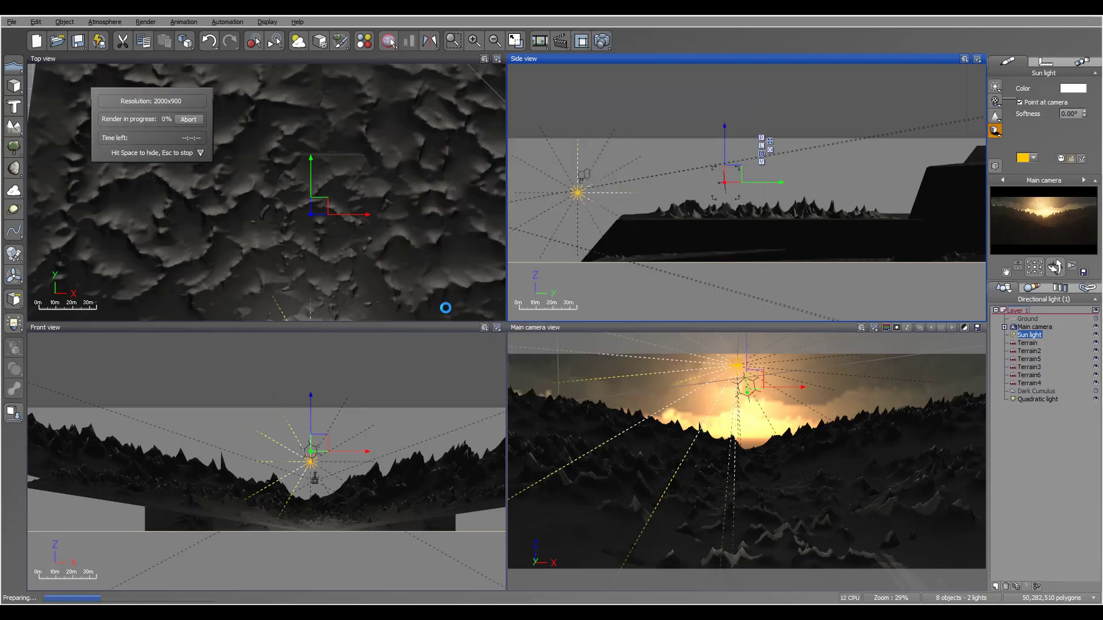